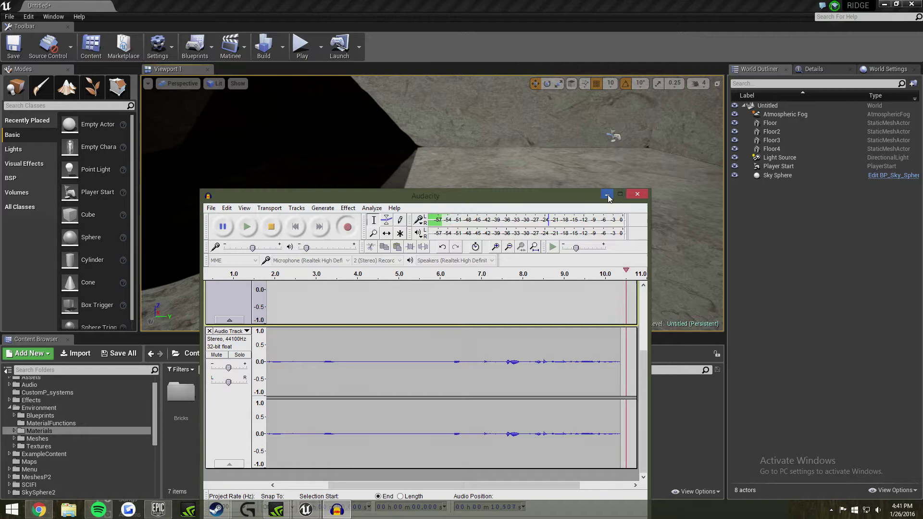
Minimize the Audacity window to return to the level with the walled room.
left_click(607, 195)
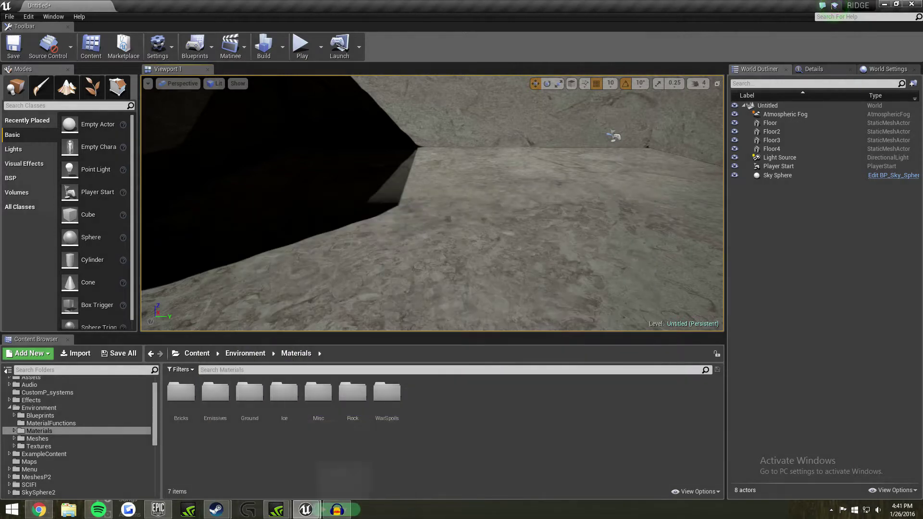
right_click_drag(514, 140, 501, 100)
right_click_drag(659, 108, 696, 94)
right_click_drag(495, 130, 513, 131)
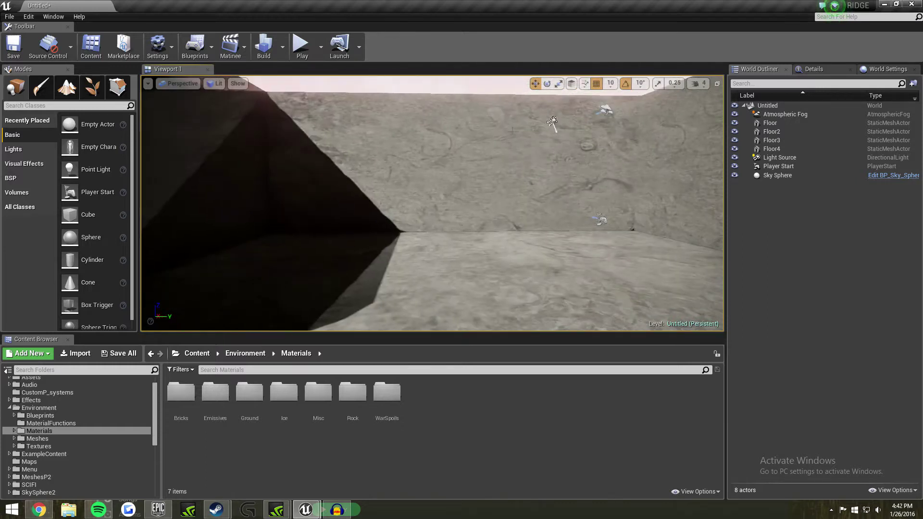
Create a material named "new" in the Environment/Materials folder.
right_click(463, 399)
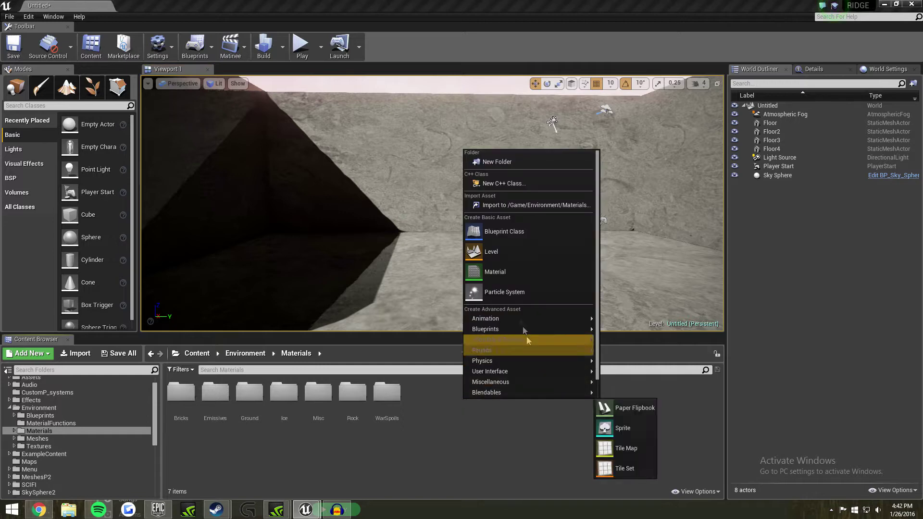
left_click(512, 274)
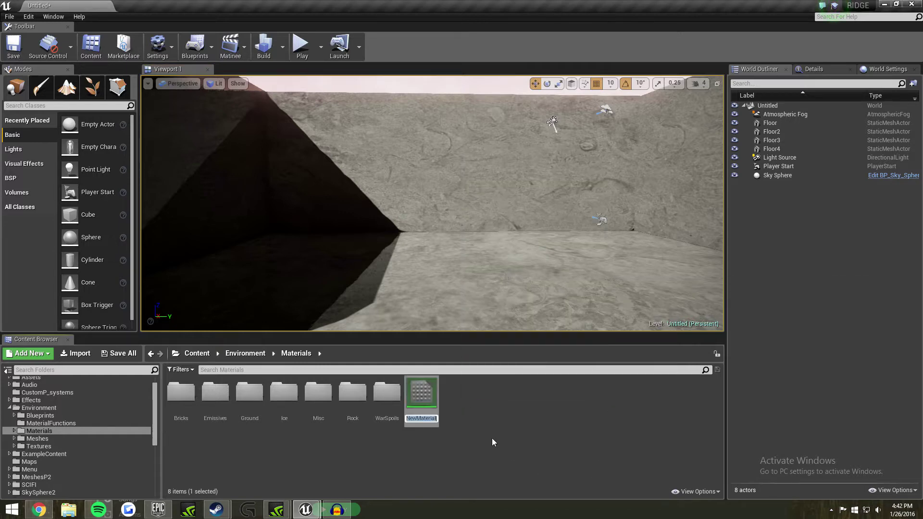
key("BackSpace")
type("new")
key("Return")
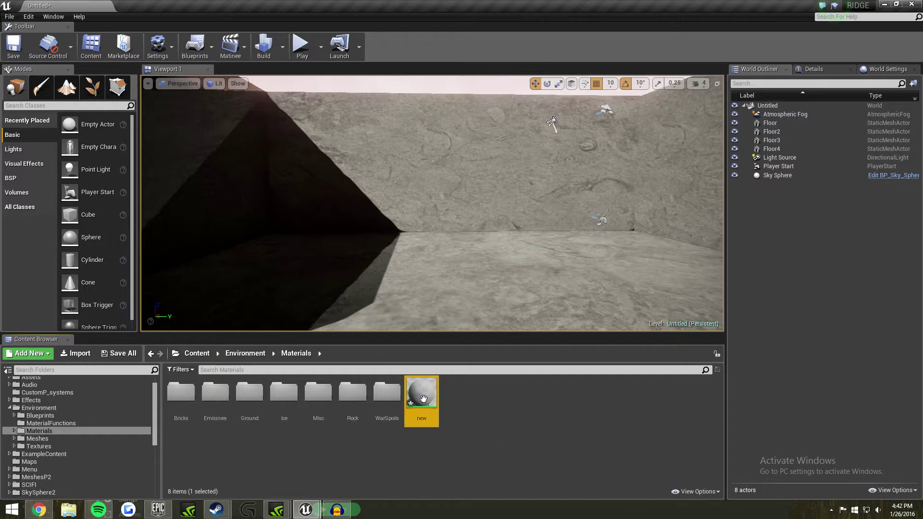
Open the "new" material for editing and make room in the graph beside its main node.
double_click(423, 399)
right_click_drag(445, 271, 508, 325)
left_click(495, 275)
right_click_drag(496, 293, 591, 224)
left_click_drag(695, 168, 575, 216)
left_click(542, 198)
right_click_drag(474, 246, 423, 308)
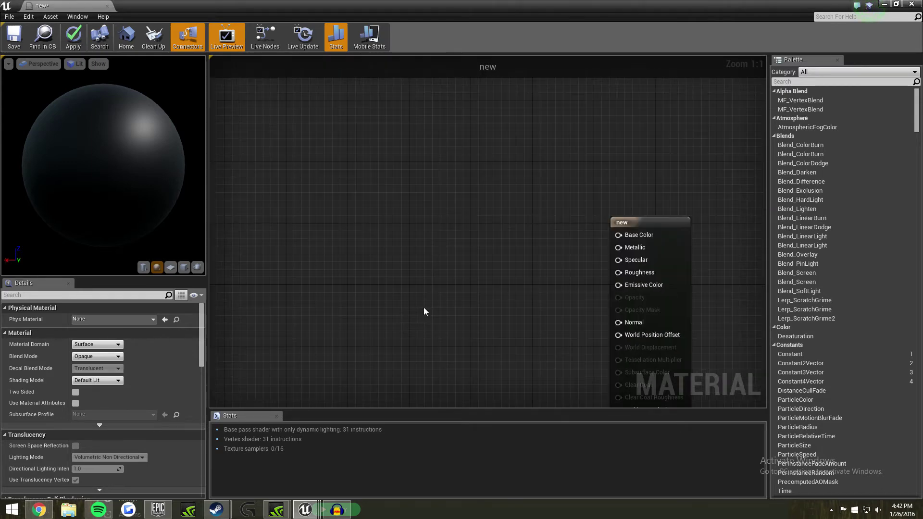
Add a Constant3Vector node to the material graph and connect it to Base Color.
left_click(420, 255)
left_click_drag(457, 276, 412, 246)
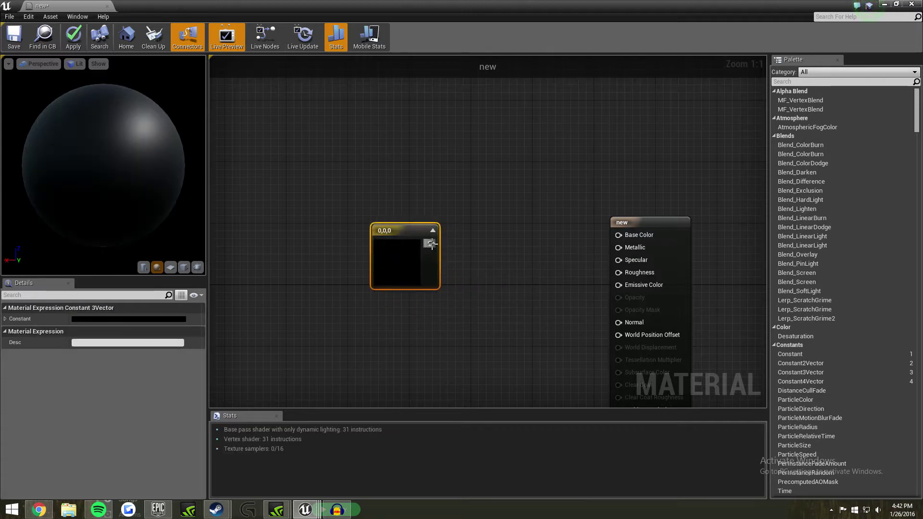
left_click_drag(571, 235, 619, 234)
left_click_drag(412, 268, 459, 245)
Set the Constant3Vector color to turquoise with R 0.083, G 0.726 and B 0.77.
double_click(434, 255)
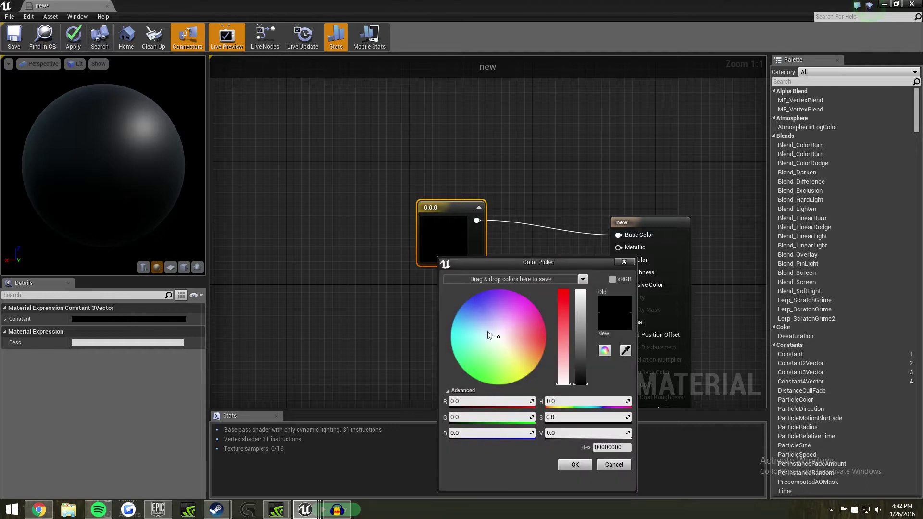
left_click_drag(488, 336, 456, 334)
left_click_drag(581, 380, 587, 310)
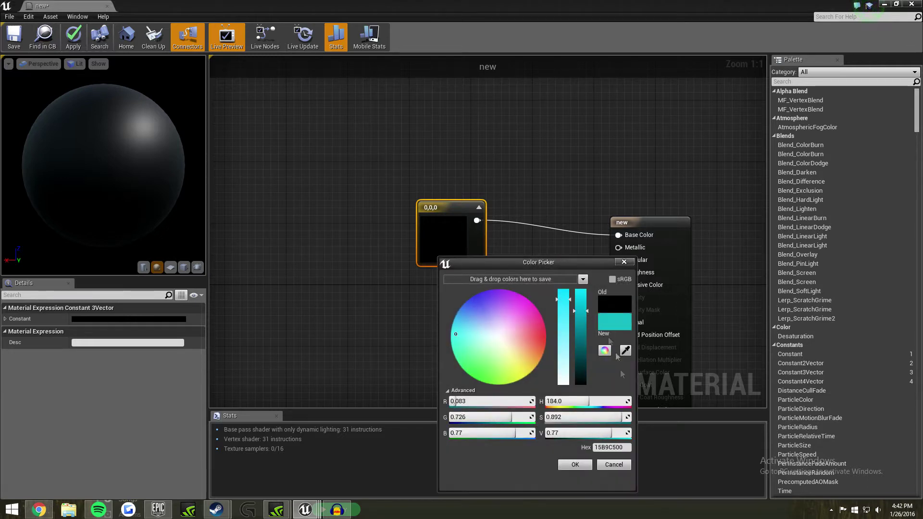
left_click(590, 470)
left_click_drag(443, 237, 481, 213)
Add a scalar parameter node below the color node and connect it to Emissive Color.
right_click_drag(552, 290, 472, 179)
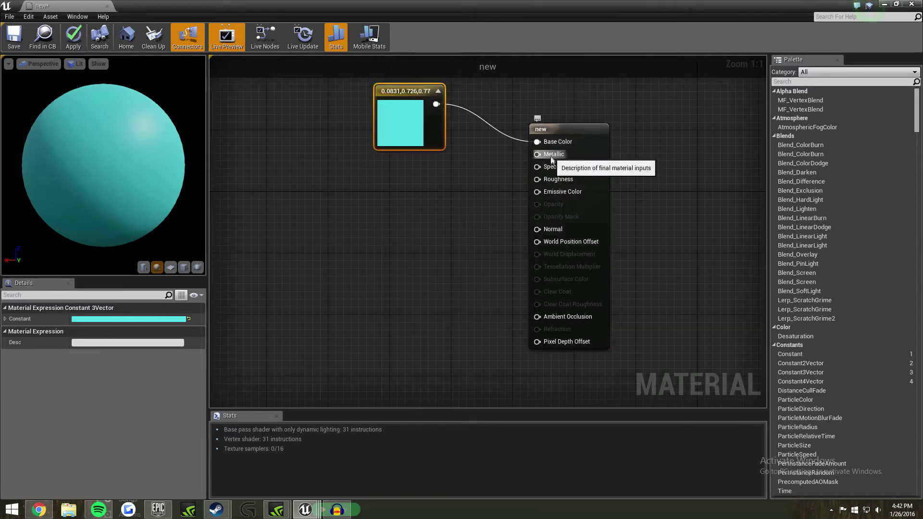
left_click_drag(537, 180, 486, 183)
left_click(454, 188)
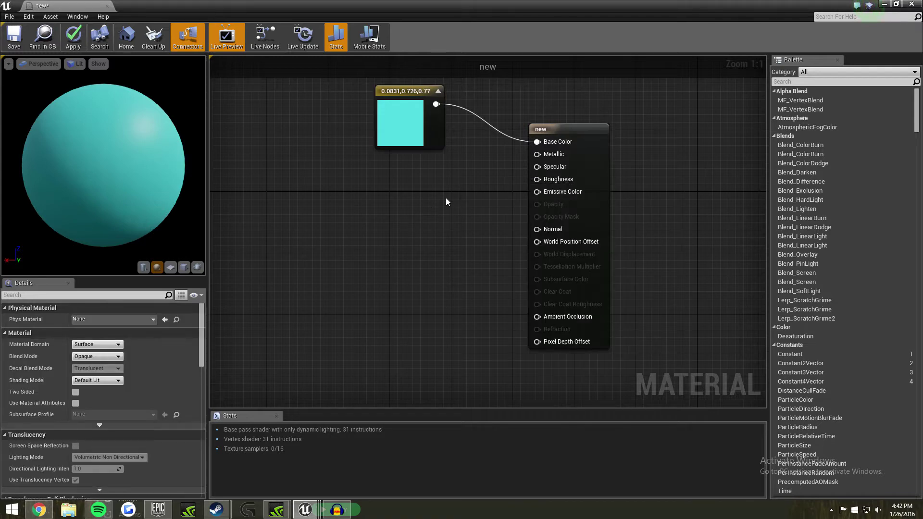
left_click(395, 242)
left_click_drag(435, 264, 537, 191)
left_click_drag(351, 250, 388, 216)
left_click(418, 276)
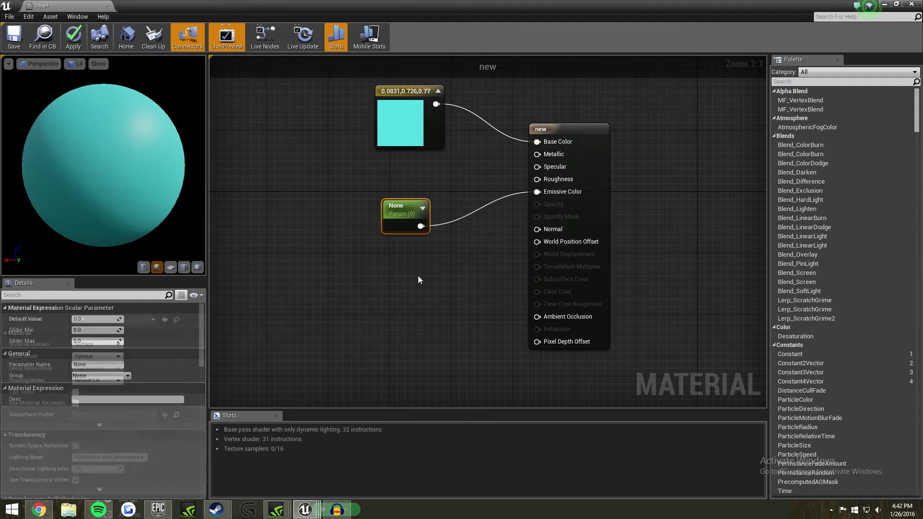
Arrange the color node and the scalar parameter closely stacked beside the main material node.
left_click(399, 230)
double_click(395, 143)
left_click_drag(386, 133, 377, 163)
left_click(374, 296)
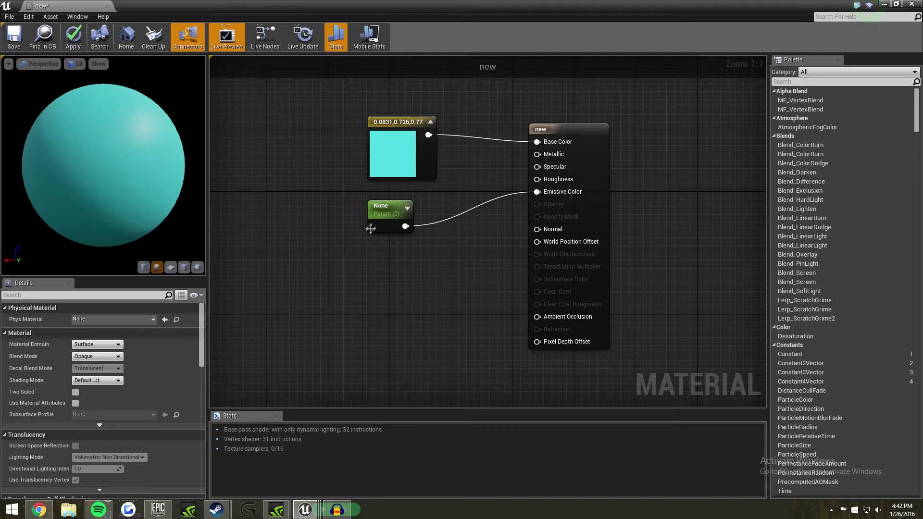
left_click_drag(371, 226, 380, 200)
left_click(404, 237)
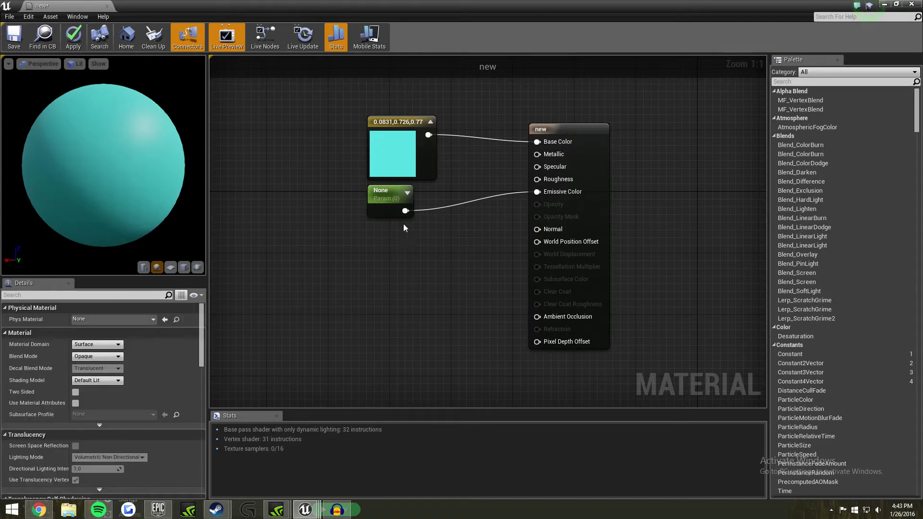
Try default values of 20 and 15 on the scalar parameter driving Emissive Color.
left_click(386, 200)
left_click(96, 320)
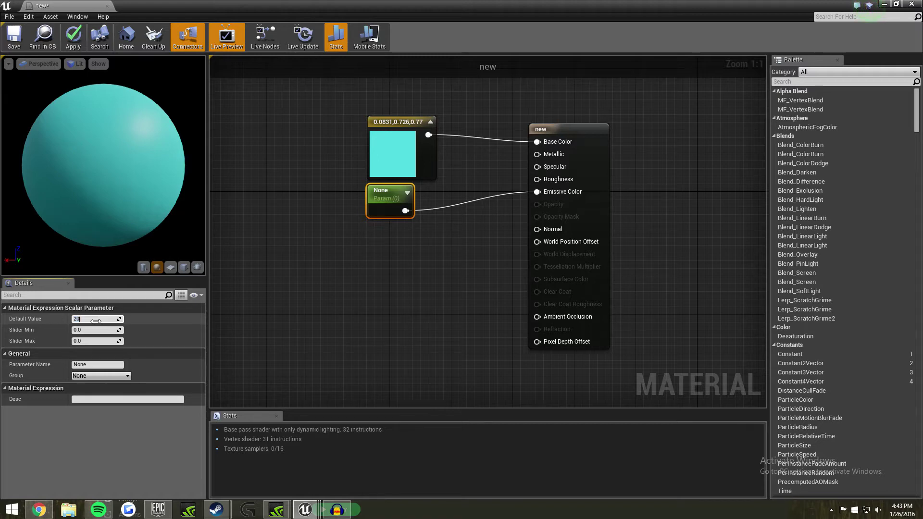
type("20")
key("Return")
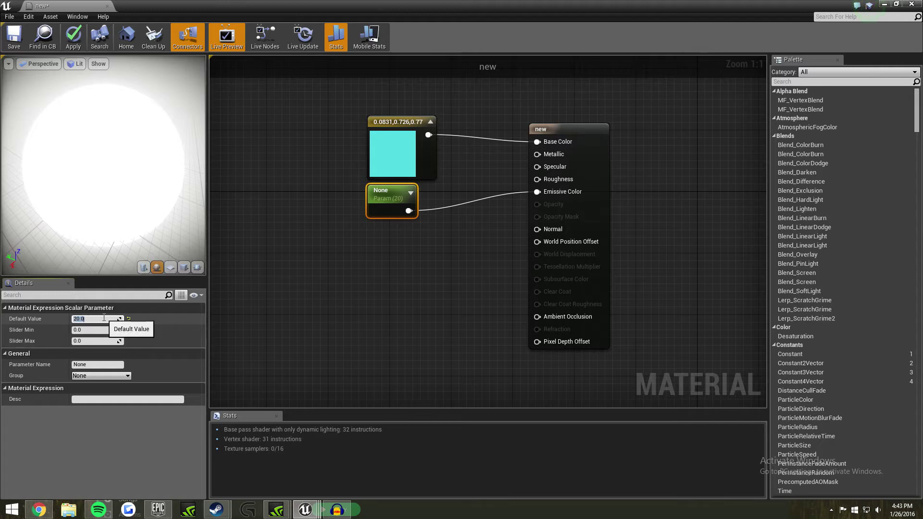
left_click(243, 206)
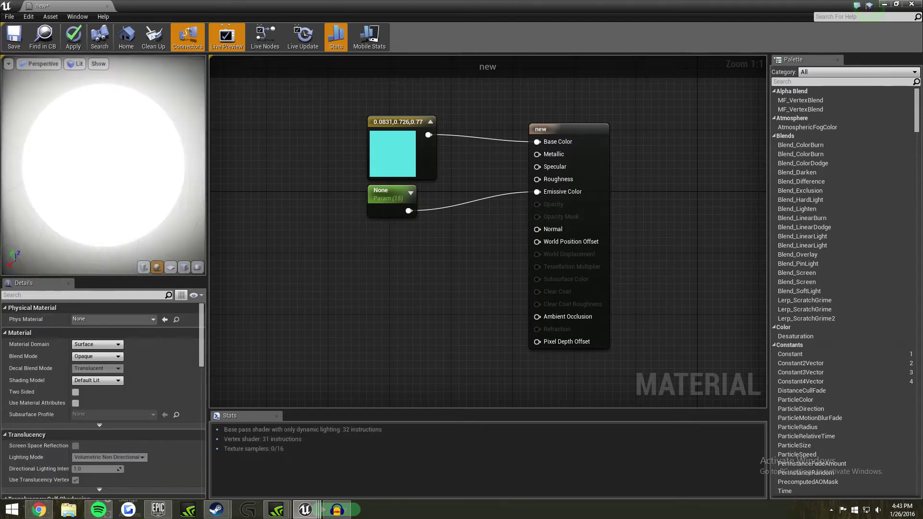
Darken the Constant3Vector color to a fully saturated teal with R 0, G 0.529 and B 0.565.
double_click(399, 154)
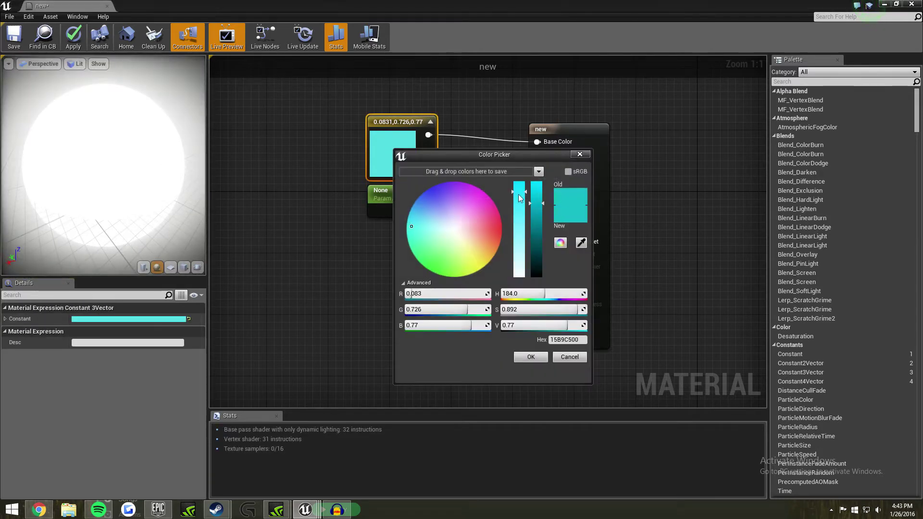
left_click_drag(535, 206, 535, 223)
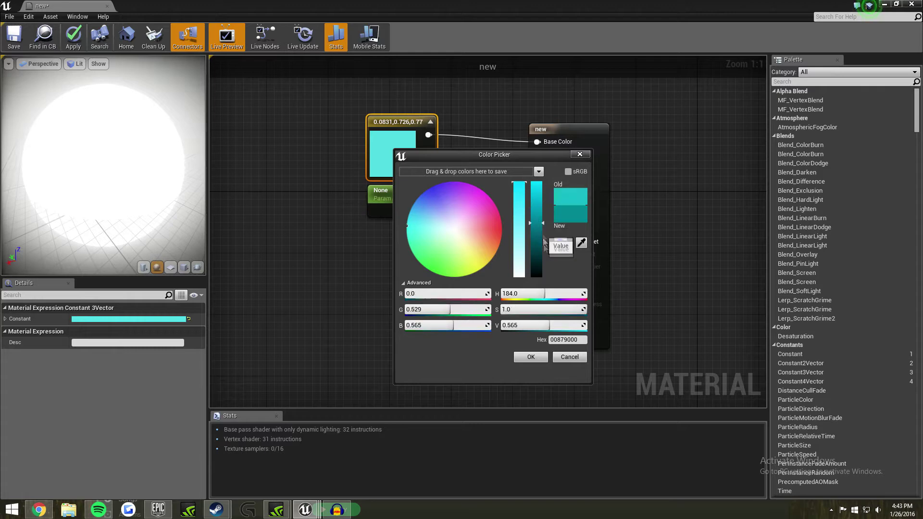
left_click(523, 361)
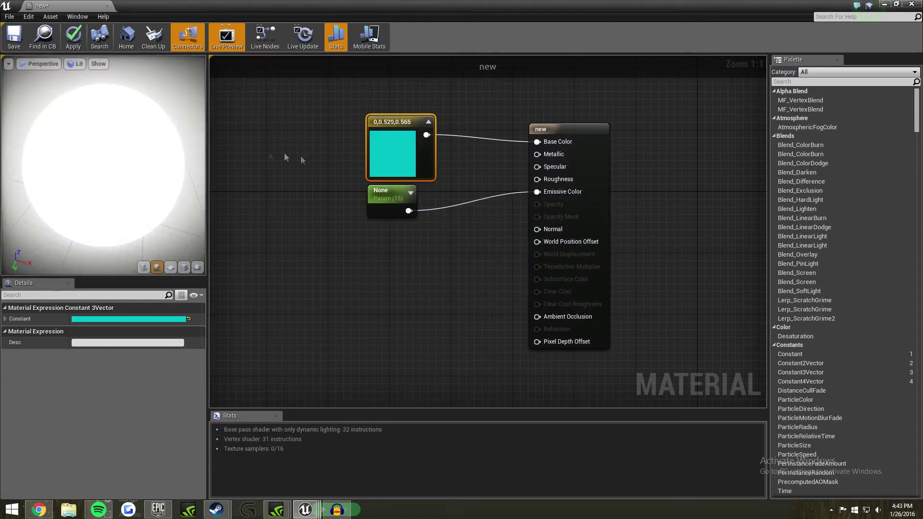
Change the Constant3Vector color to a fully saturated blue with R 0, G 0.0454 and B 0.565.
right_click_drag(283, 212, 350, 193)
scroll(167, 201, "down", 5)
scroll(126, 198, "up", 2)
double_click(460, 141)
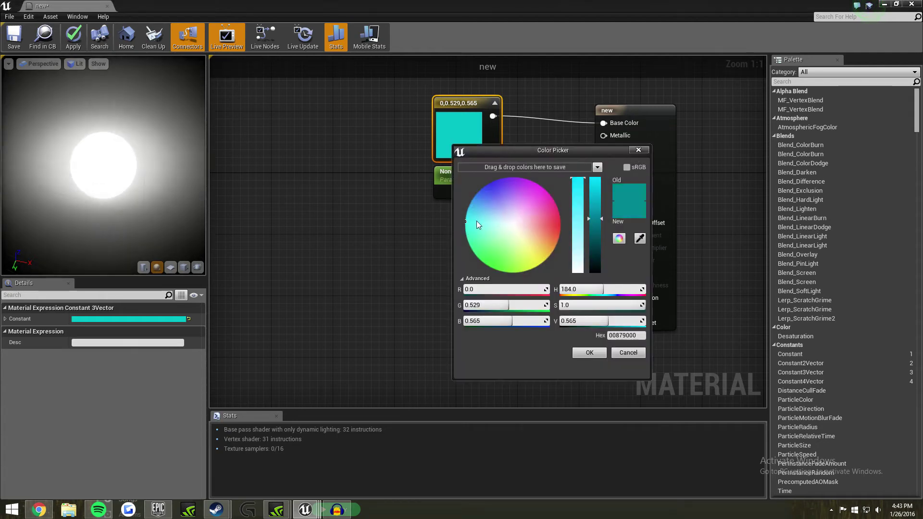
left_click(490, 192)
left_click(590, 353)
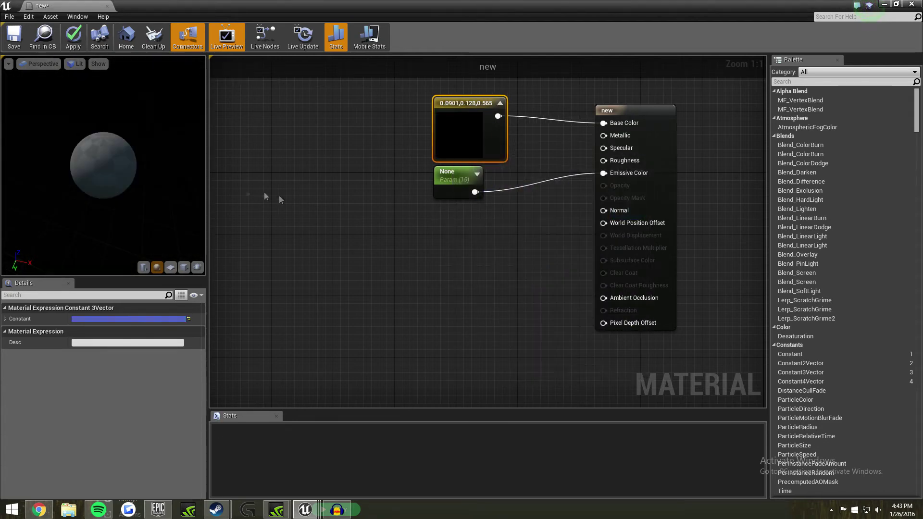
double_click(470, 141)
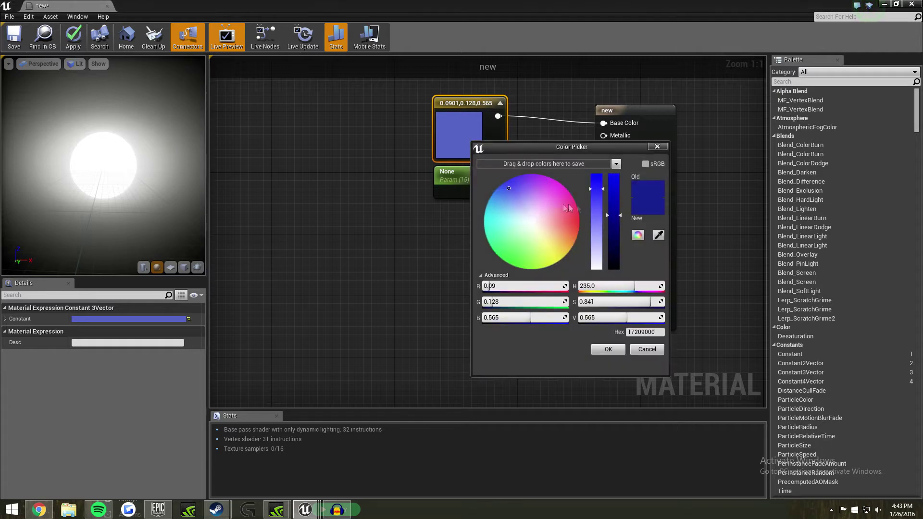
left_click_drag(600, 193, 598, 174)
left_click(607, 350)
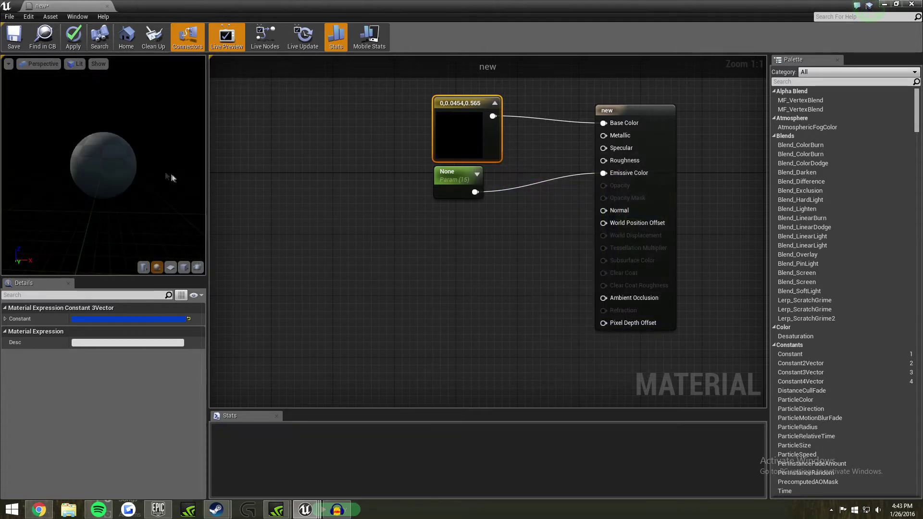
Set the scalar parameter's default value to 10 and apply the material changes.
left_click(447, 180)
left_click(104, 317)
type("1")
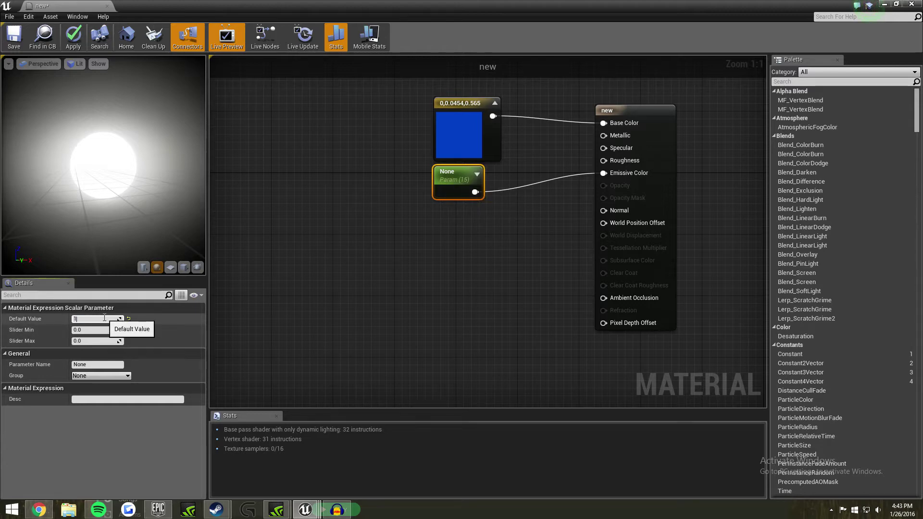
type("0")
key("Return")
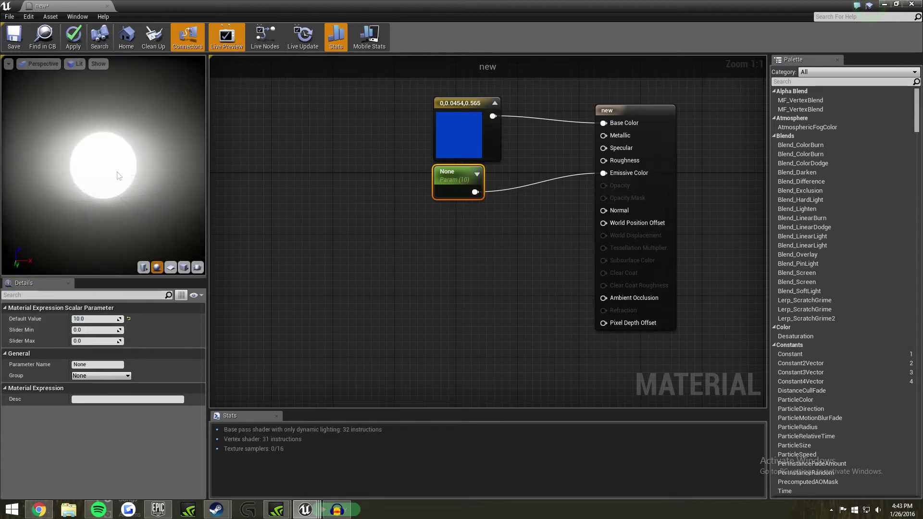
left_click(73, 36)
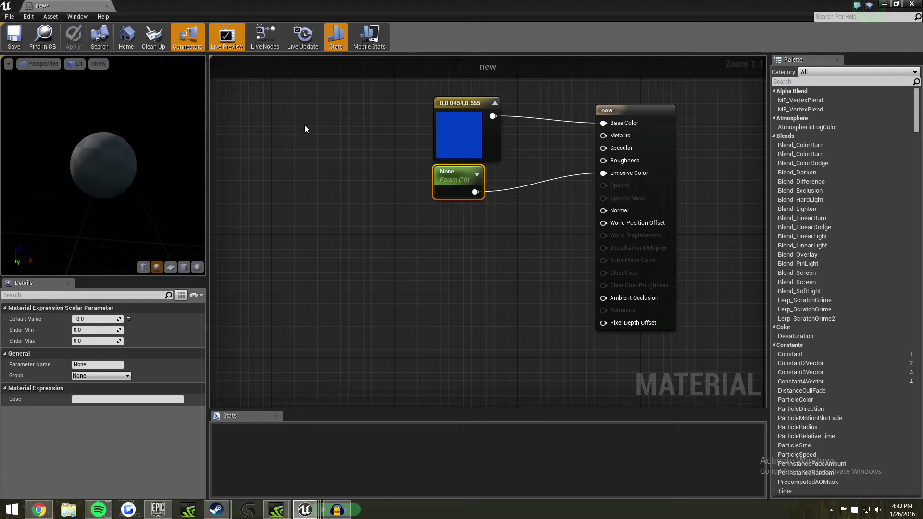
Return to the level and place a cube in the shadowed corner of the room, raised off the floor.
left_click(107, 7)
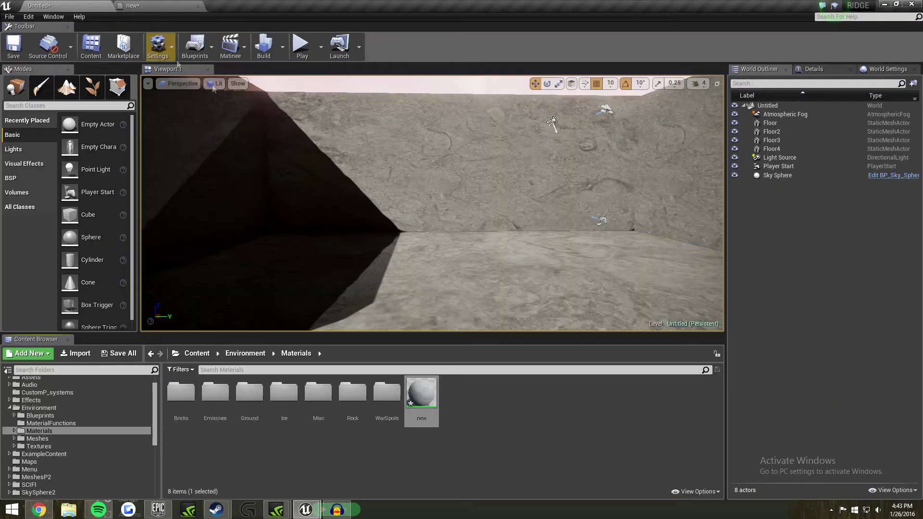
right_click_drag(336, 205, 266, 206)
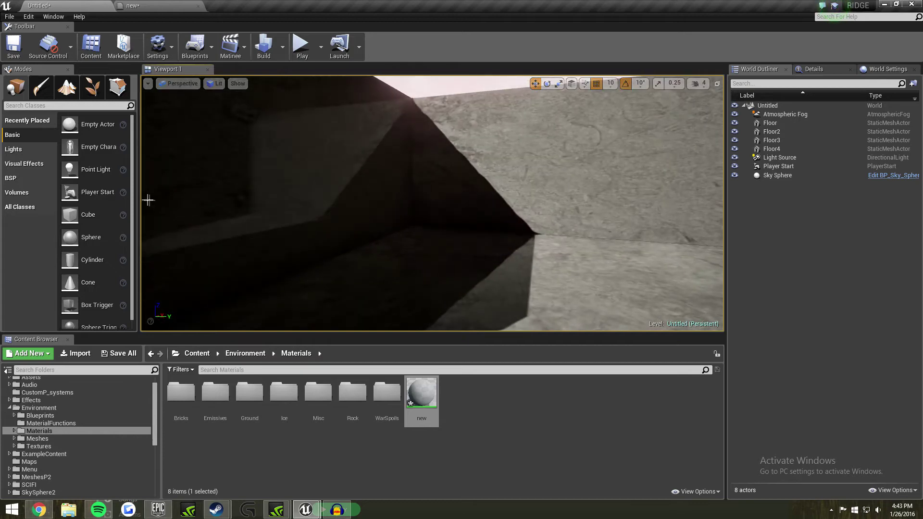
left_click_drag(94, 219, 427, 233)
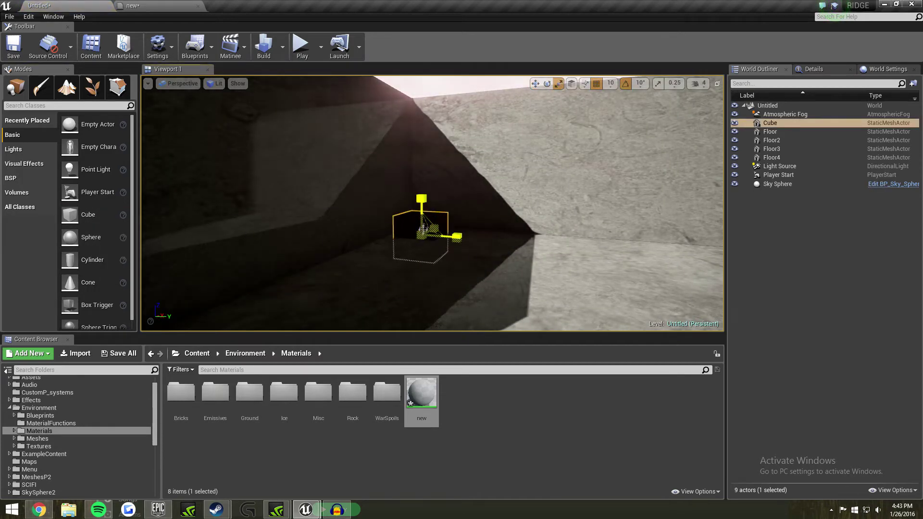
key("w")
left_click_drag(452, 215, 434, 210)
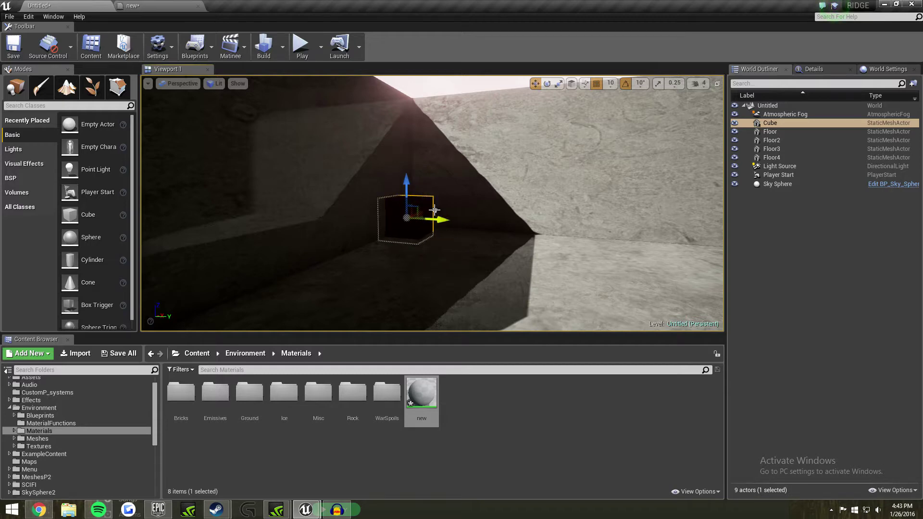
Assign the "new" material to the cube in the dark corner.
left_click_drag(435, 391, 409, 222)
key("s")
right_click_drag(409, 223, 445, 202)
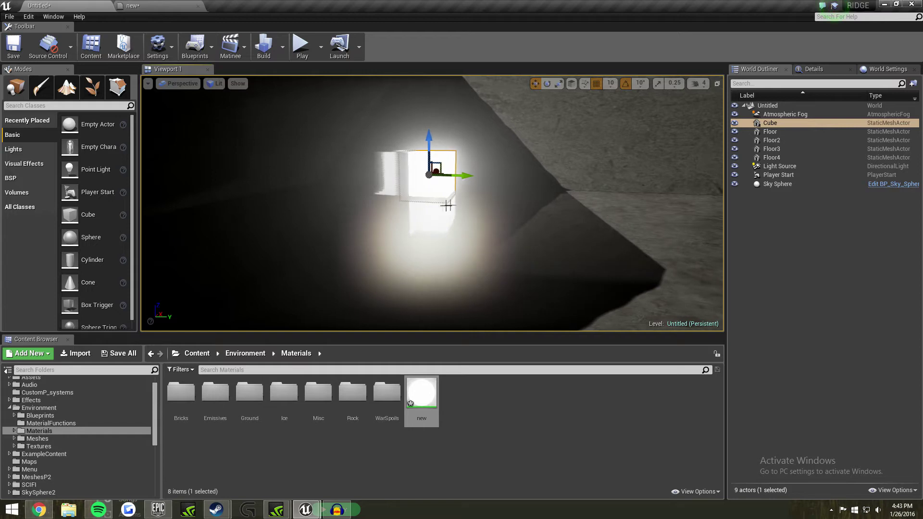
Go back to the "new" material and set the scalar parameter's default value to 8.
left_click(906, 69)
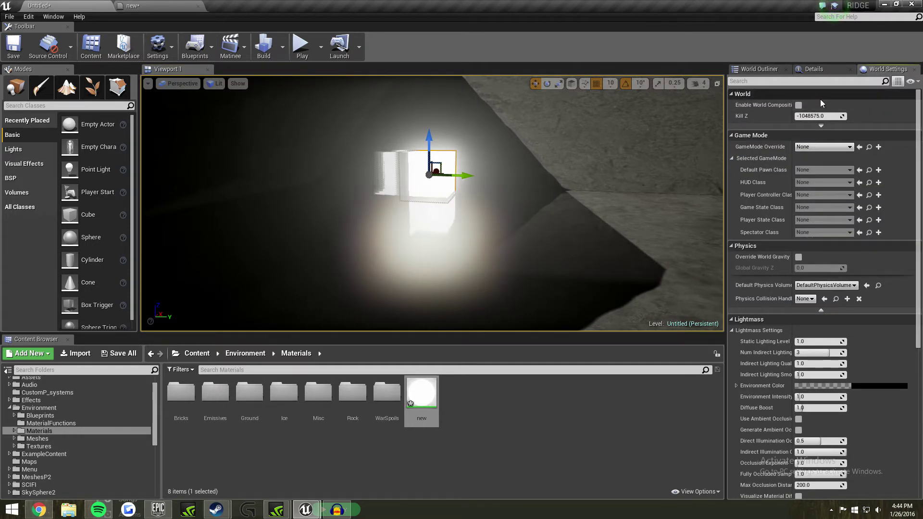
left_click(760, 69)
left_click(185, 7)
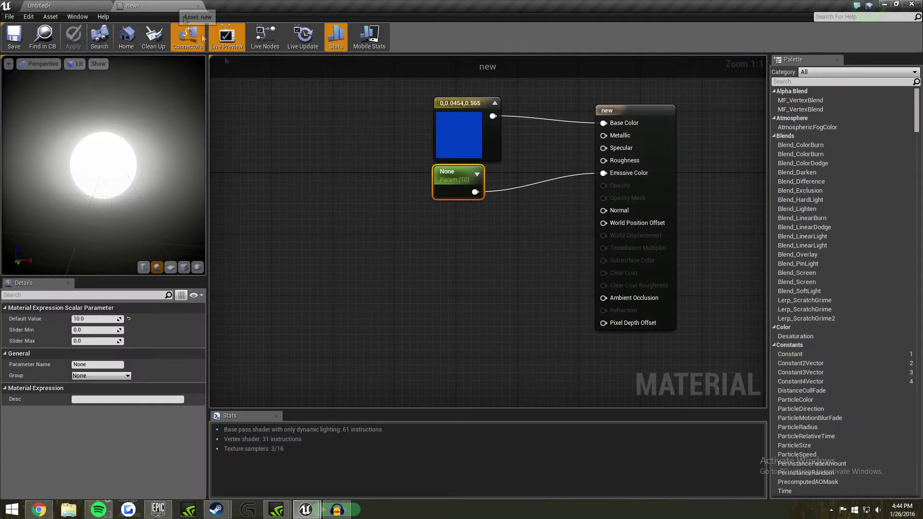
left_click(94, 318)
type("8")
key("Return")
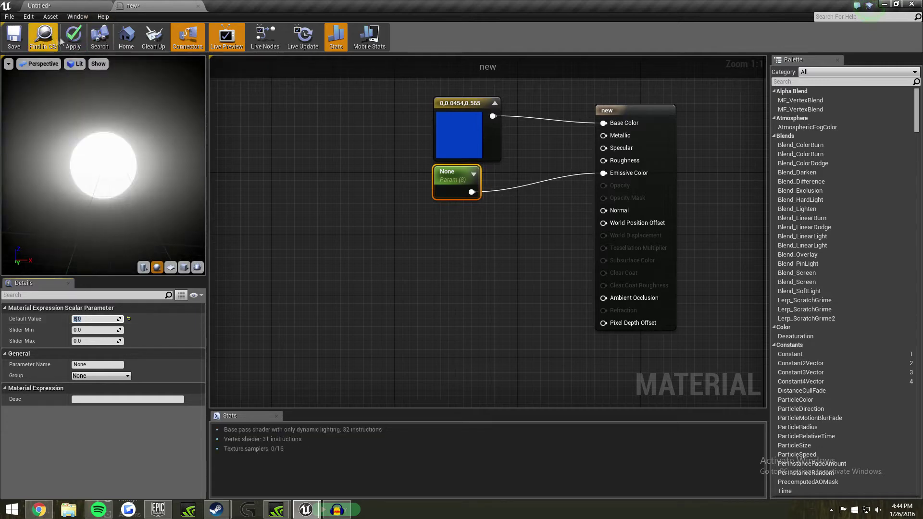
Return to the level, find the Post Process Volume among all classes, and place one beside the glowing cube.
left_click(77, 5)
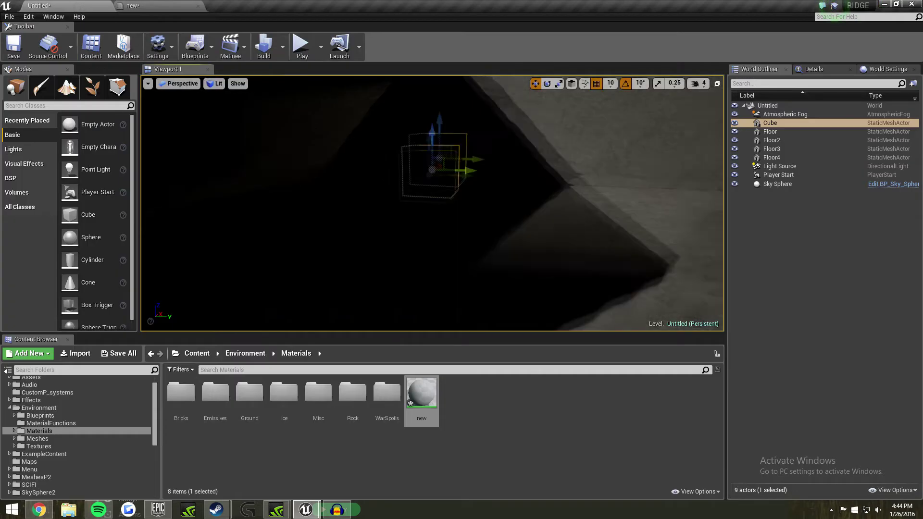
right_click_drag(433, 203, 412, 167)
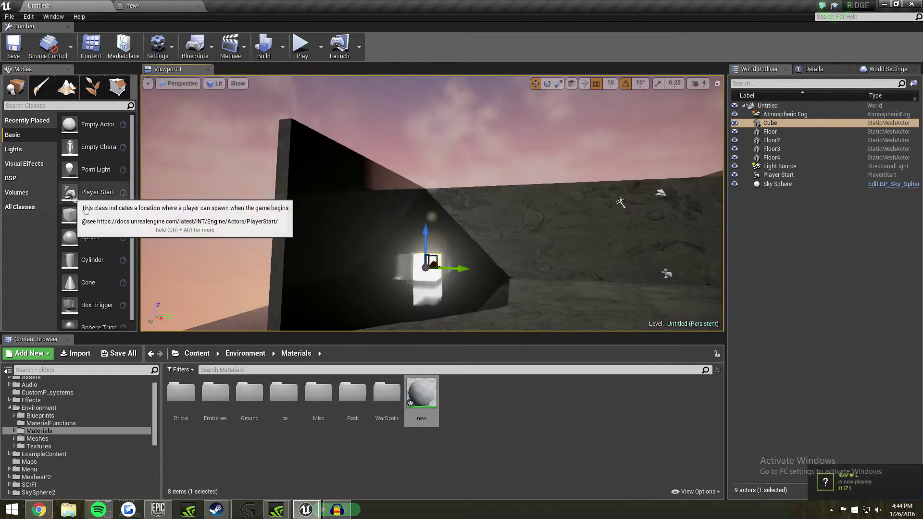
scroll(87, 207, "down", 1)
left_click(24, 193)
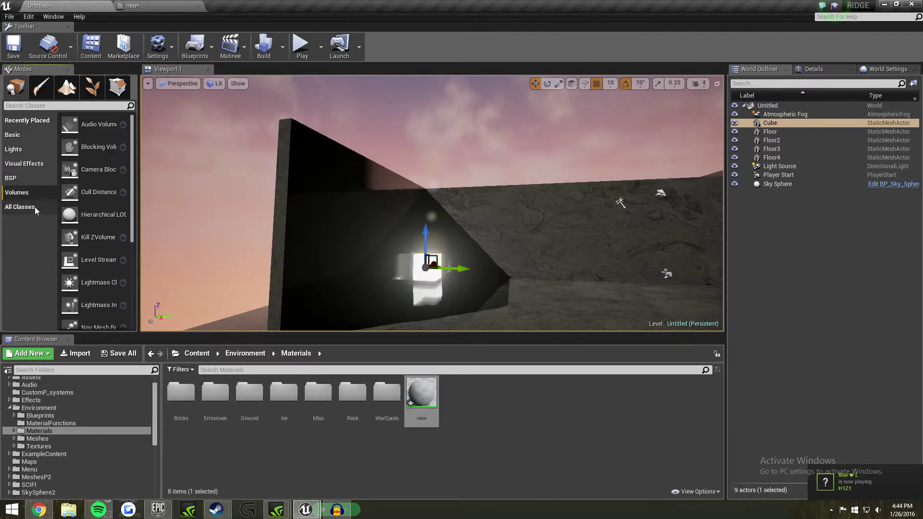
left_click(27, 121)
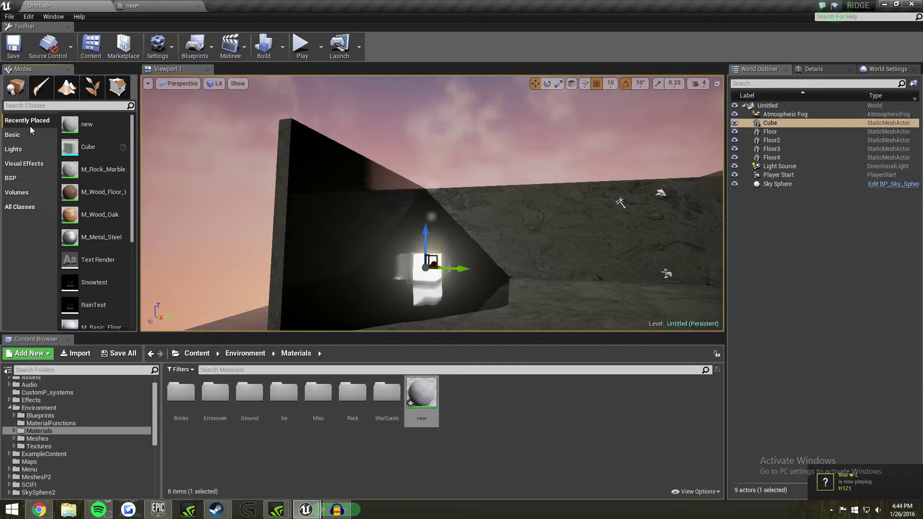
left_click(27, 135)
left_click(21, 207)
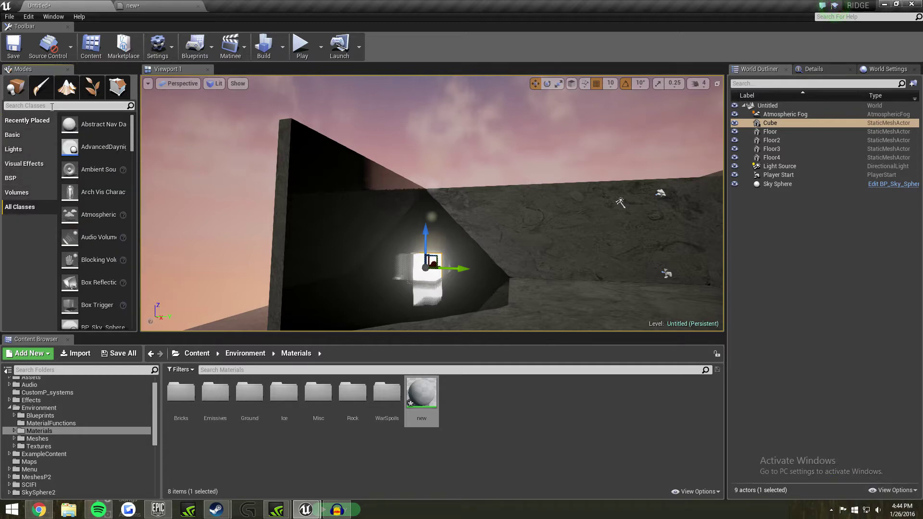
type("post")
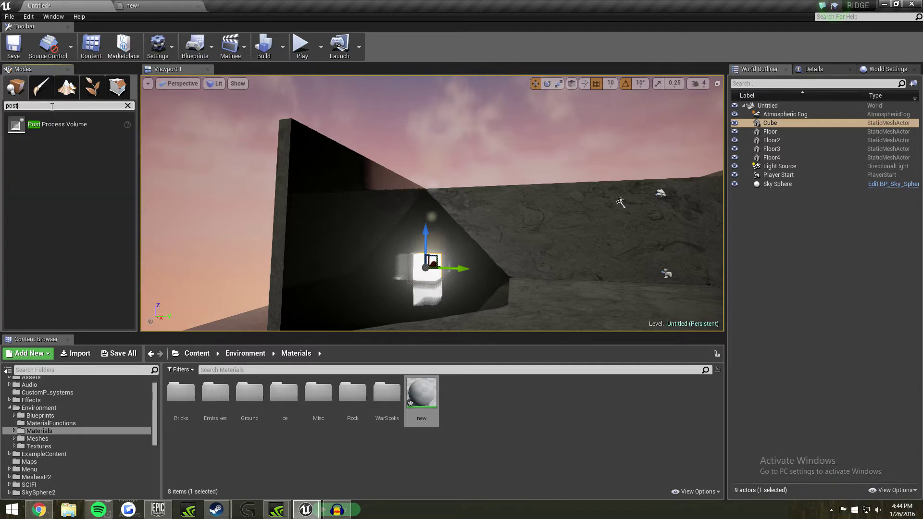
left_click_drag(57, 124, 486, 293)
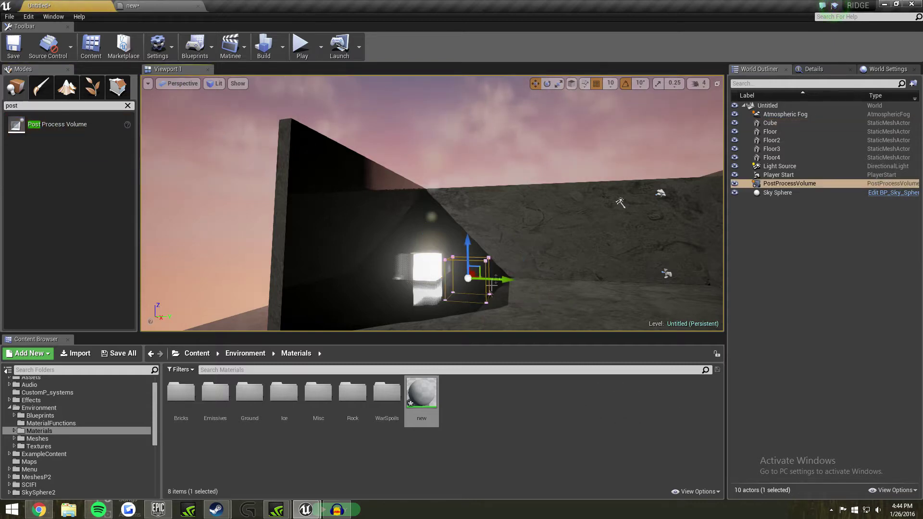
Scale the post process volume to about 28.4 × 20.2 × 26.9 so it encloses the whole room.
key("f")
key("r")
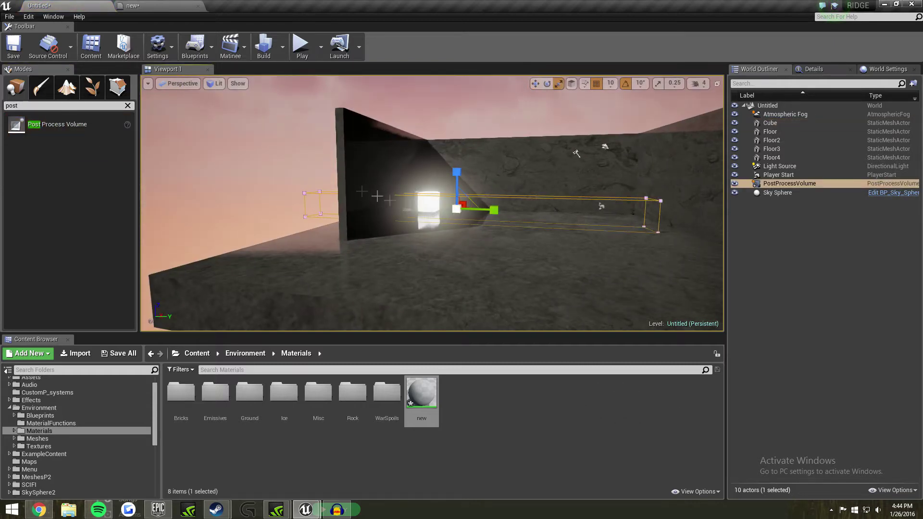
left_click_drag(464, 206, 510, 193)
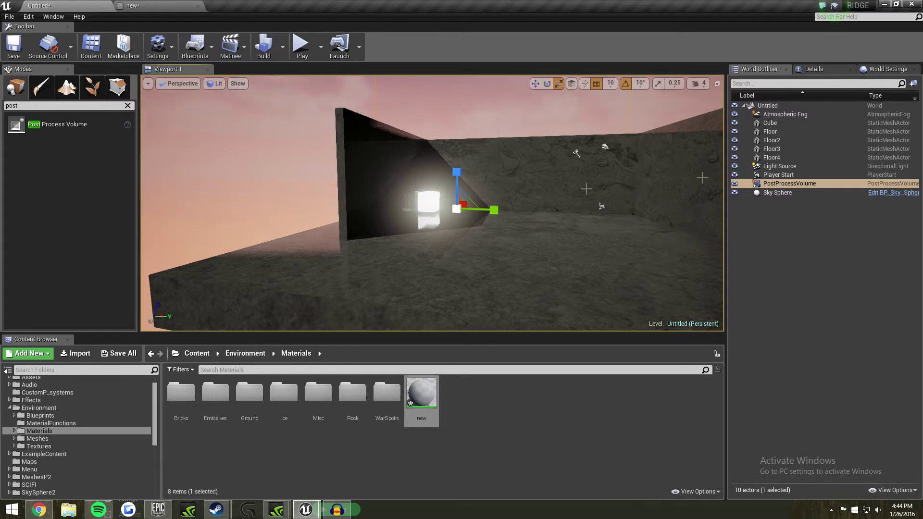
Override the post process volume's bloom intensity and set it to 0.4.
left_click(829, 71)
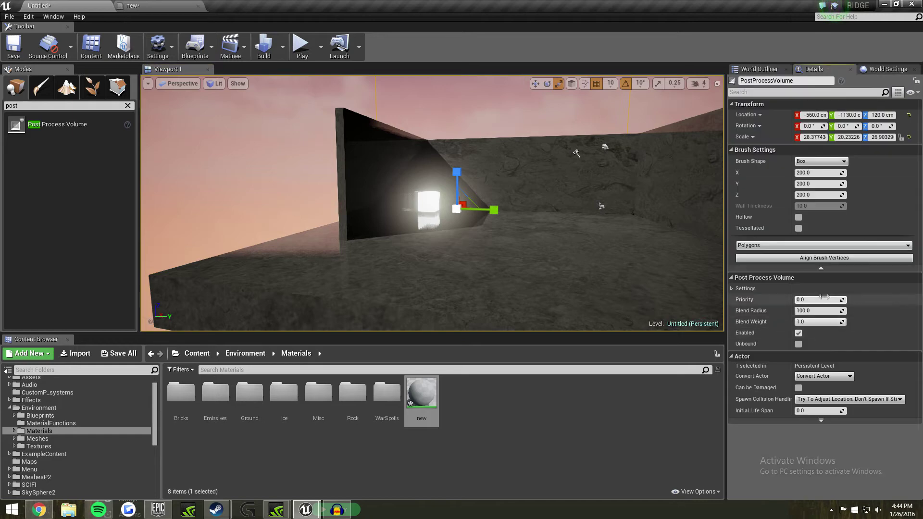
left_click(746, 288)
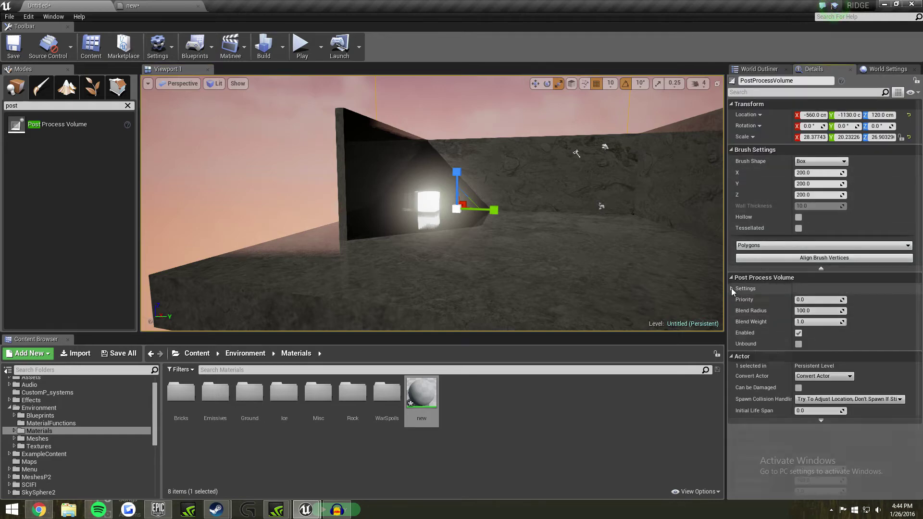
left_click(738, 342)
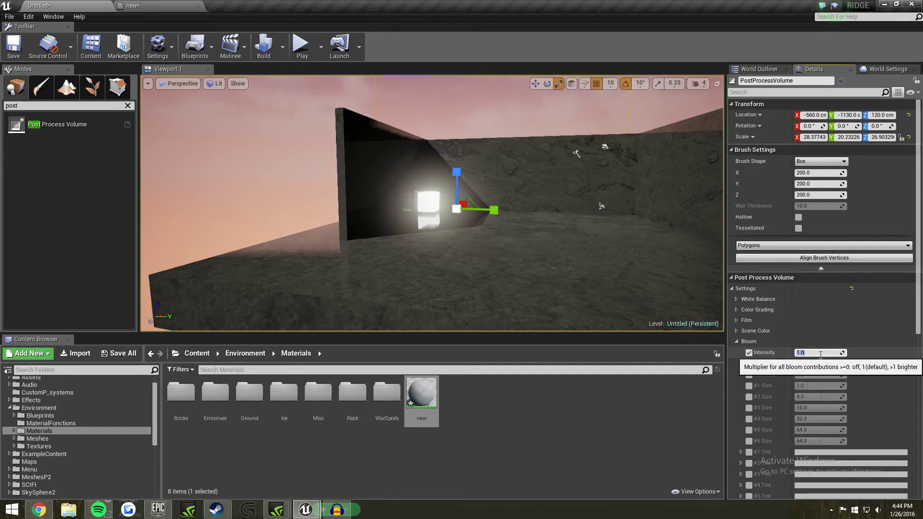
type("0.4")
key("Return")
Select the glowing cube and reposition it in the dark corner at about X 10, Y -1560, Z 90 cm.
mouse_move(572, 244)
right_mouse_down()
mouse_move(548, 255)
mouse_move(539, 240)
mouse_move(602, 243)
mouse_move(575, 241)
right_mouse_up()
key("w")
key("s")
key("w")
left_click(495, 199)
mouse_move(510, 204)
left_mouse_down()
mouse_move(490, 202)
mouse_move(513, 204)
left_mouse_up()
left_click_drag(480, 175, 480, 186)
left_click_drag(509, 215, 475, 167)
key("s")
right_click_drag(505, 180, 522, 196)
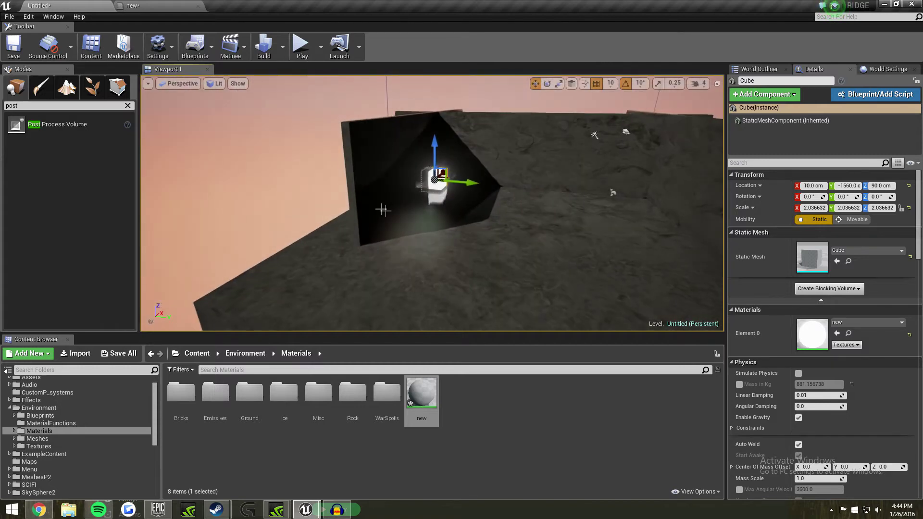
Place a Sphere Reflection Capture near the cube and shrink its influence radius to about 1522.
left_click(128, 107)
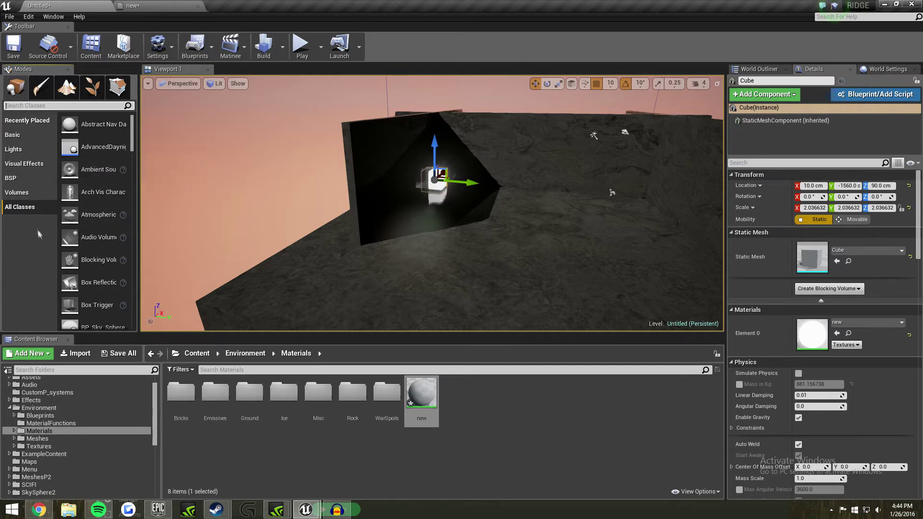
left_click(16, 193)
scroll(118, 285, "down", 5)
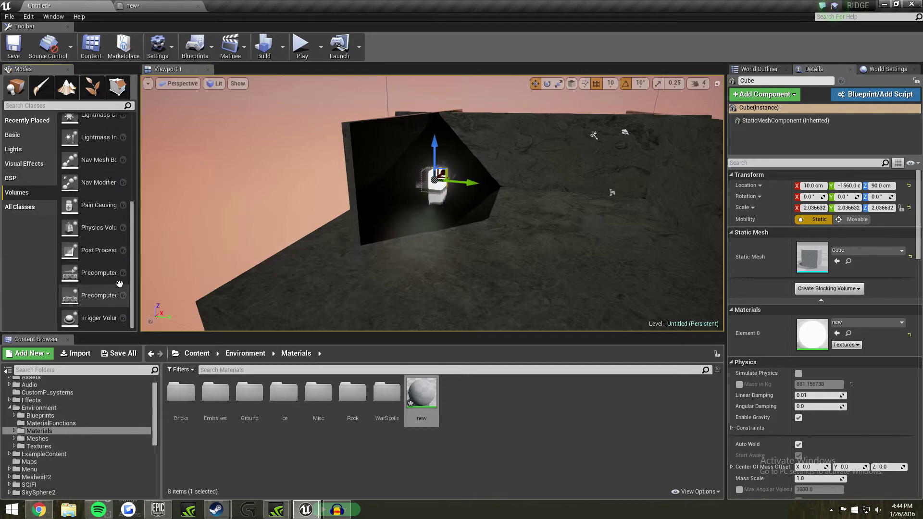
scroll(117, 285, "up", 5)
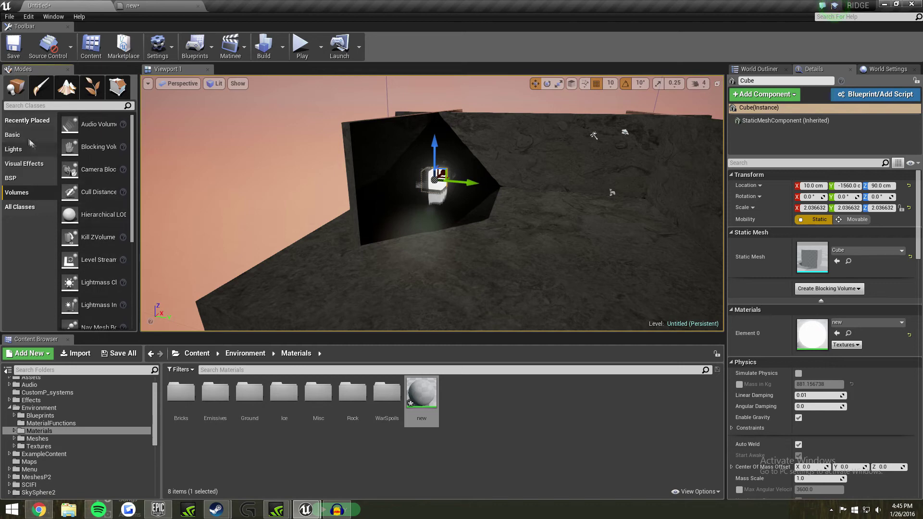
left_click(24, 207)
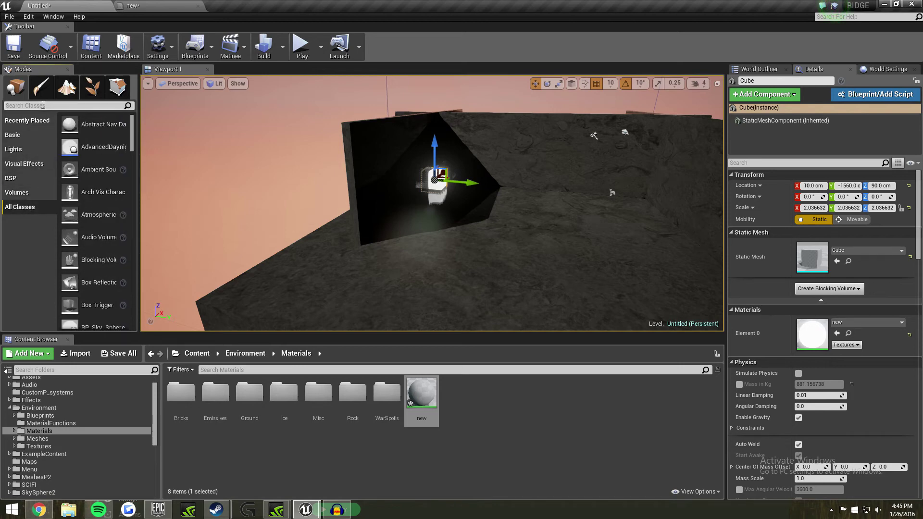
left_click(42, 106)
type("sph")
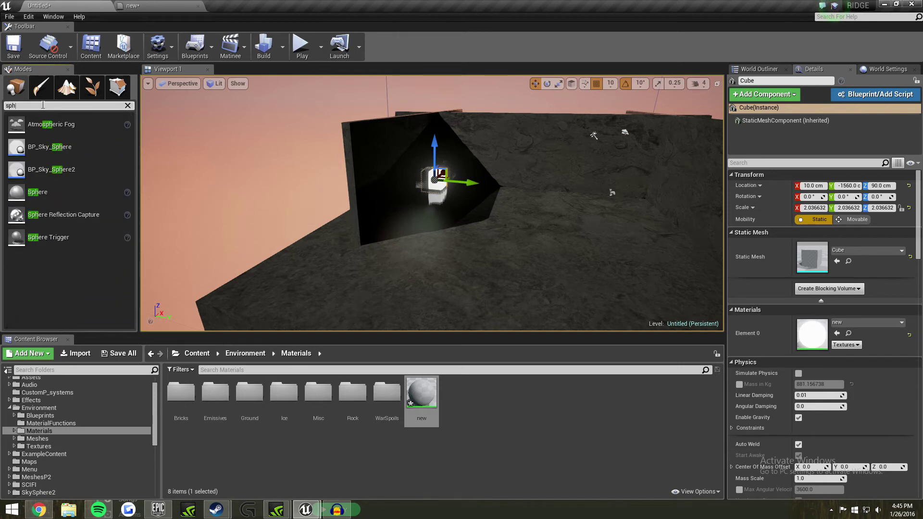
left_click_drag(63, 215, 497, 213)
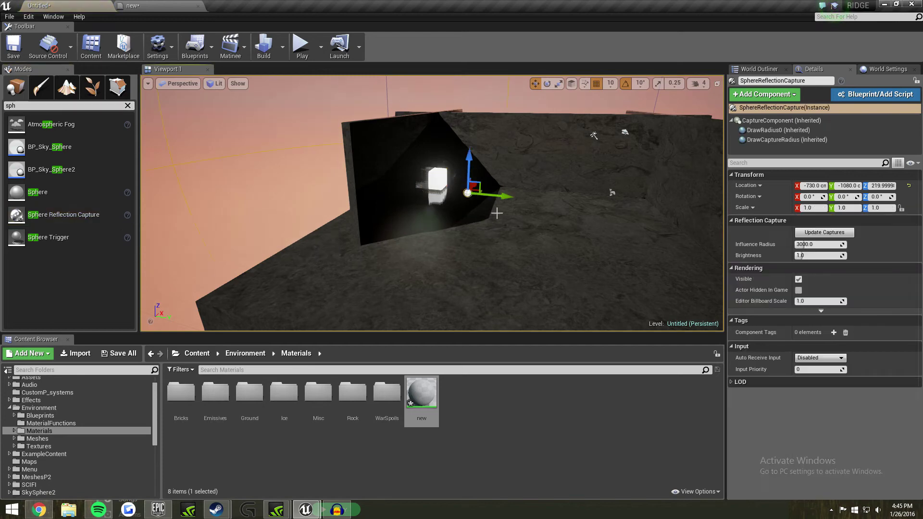
key("f")
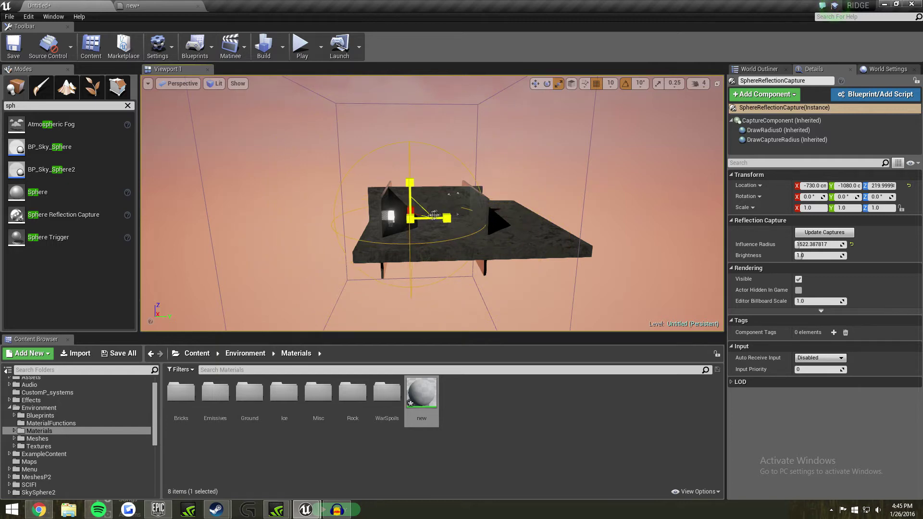
Select the glowing cube and enable Use Emissive for Static Lighting in its Lightmass settings.
left_click(426, 186)
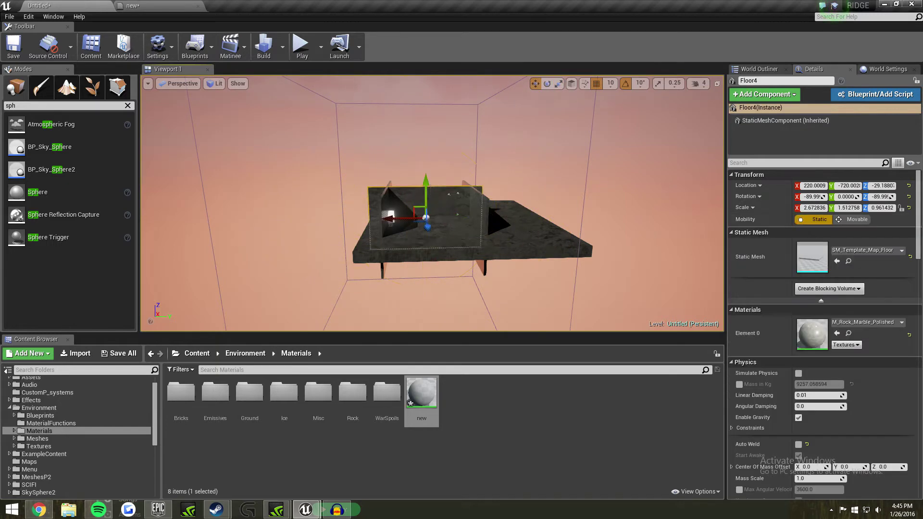
key("f")
right_click_drag(476, 206, 344, 206)
left_click(476, 206)
key("s")
right_click_drag(609, 233, 630, 227)
scroll(810, 363, "down", 10)
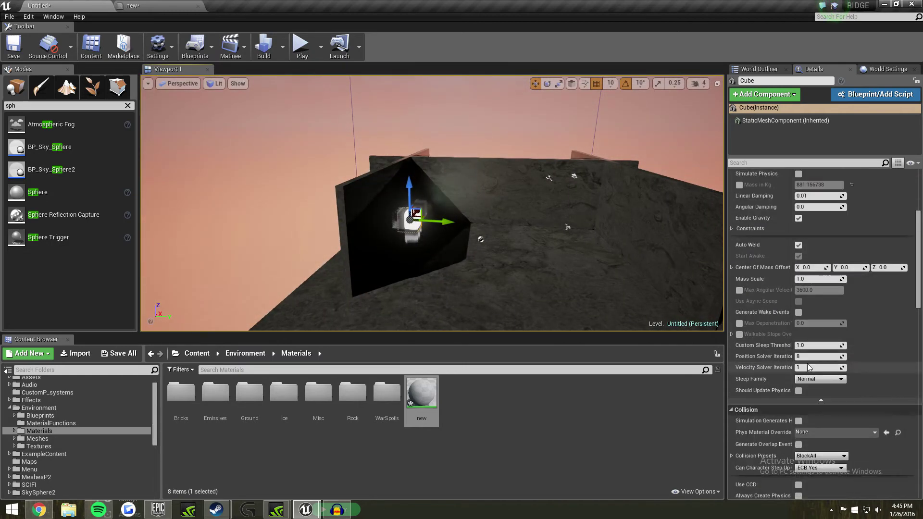
scroll(808, 364, "down", 8)
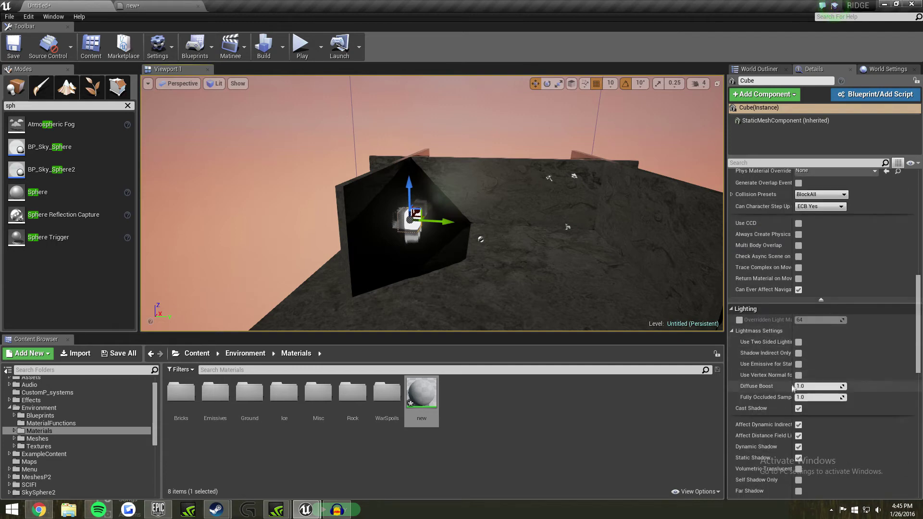
left_click_drag(726, 391, 645, 390)
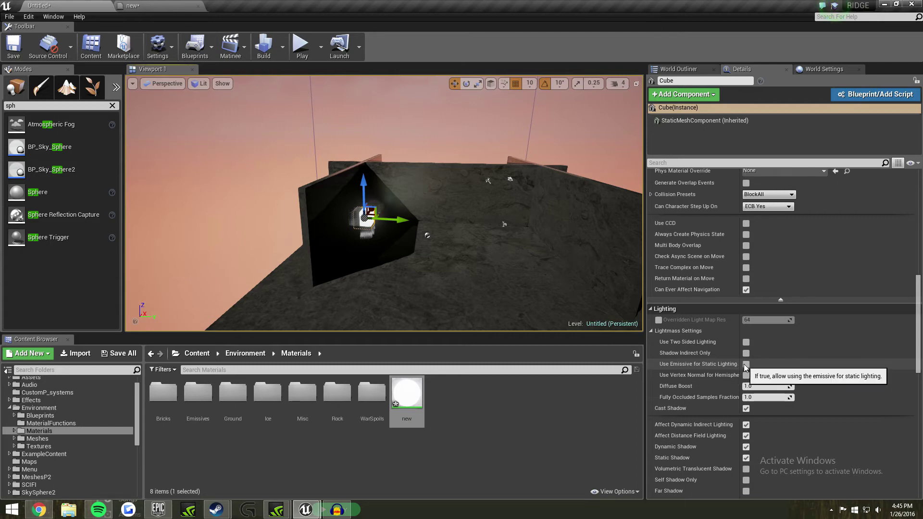
Build the level's lighting with the cube's emissive contribution included.
right_click_drag(557, 257, 565, 159)
right_click_drag(557, 226, 510, 240)
left_click(263, 48)
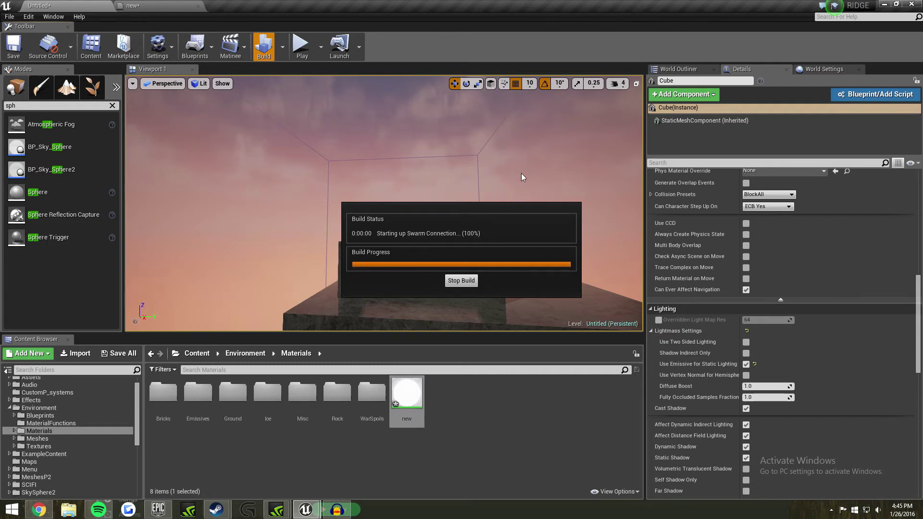
Examine the light and reflections the cube casts on the surrounding walls and floor from close up and from afar.
mouse_move(517, 168)
right_mouse_down()
mouse_move(519, 226)
mouse_move(503, 176)
right_mouse_up()
key("w")
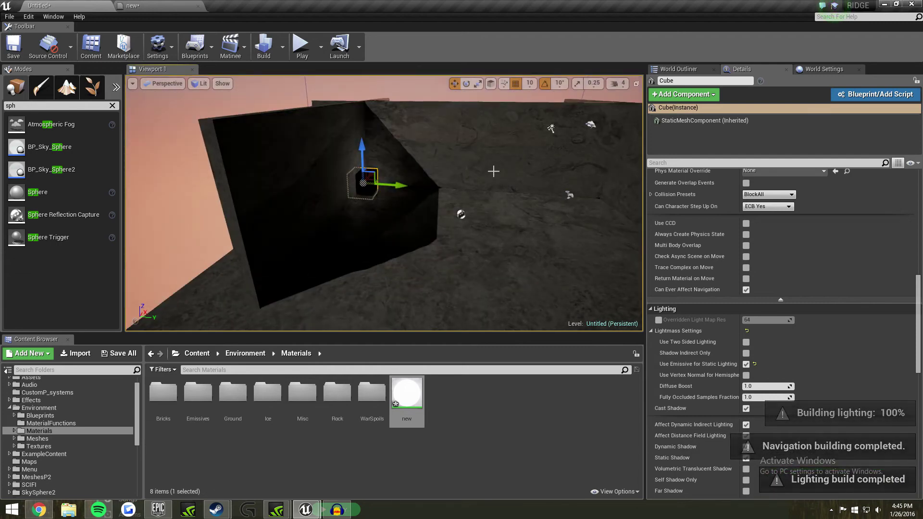
key("w")
right_click_drag(458, 156, 481, 192)
key("s")
key("w")
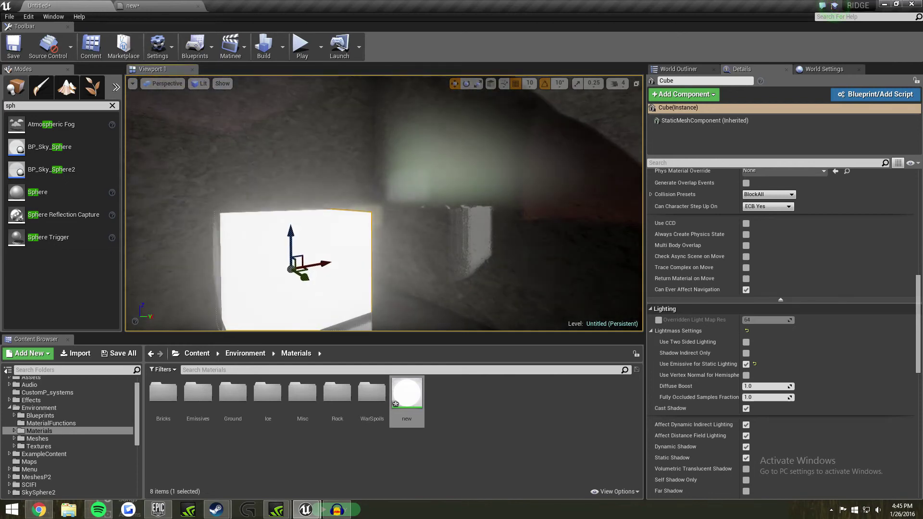
key("s")
right_click_drag(243, 167, 202, 169)
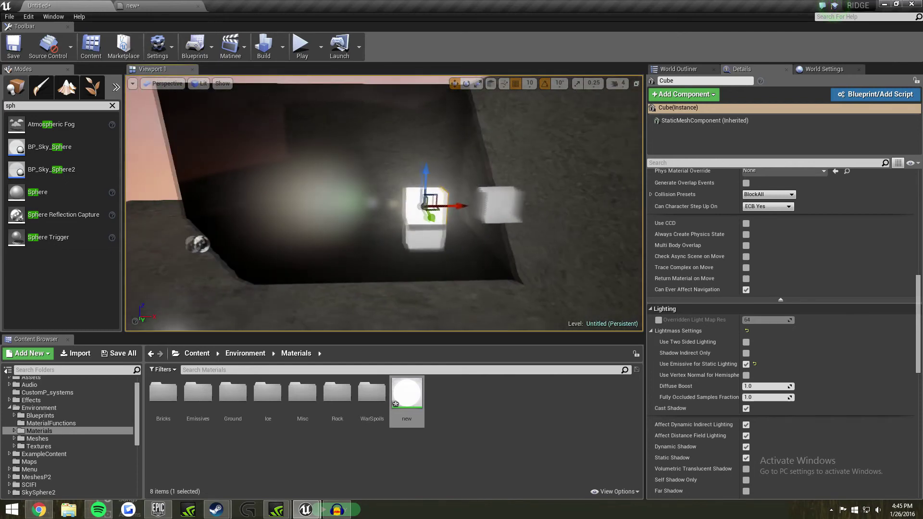
Move the cube slightly out from the corner and closer to the floor, and rebuild the lighting.
mouse_move(442, 218)
left_mouse_down()
mouse_move(453, 233)
mouse_move(465, 220)
mouse_move(457, 219)
left_mouse_up()
left_click_drag(429, 178, 429, 182)
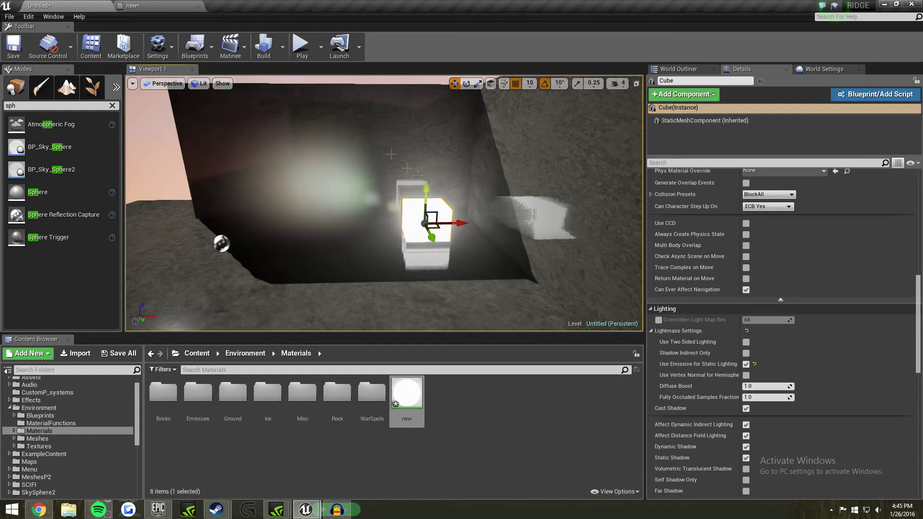
left_click(264, 47)
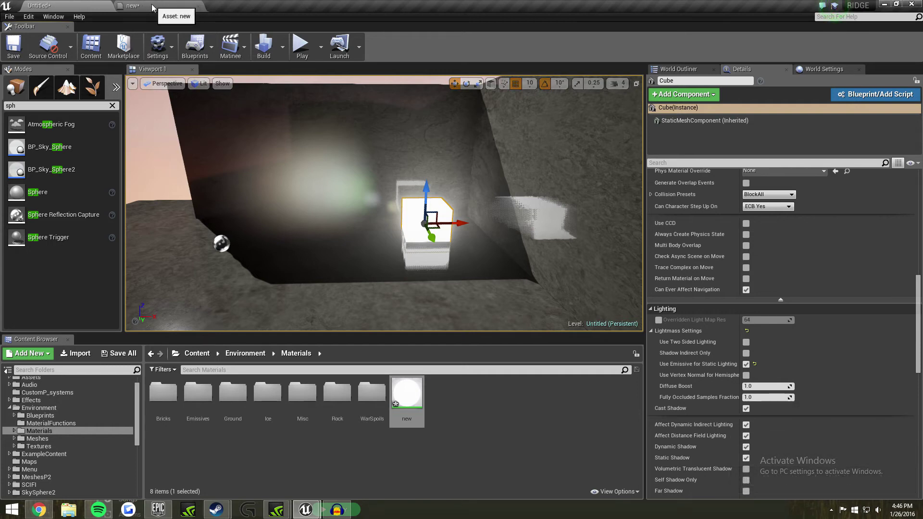
Play the level and move around the glowing cube to check its light and reflections in game.
right_click_drag(383, 203, 407, 209)
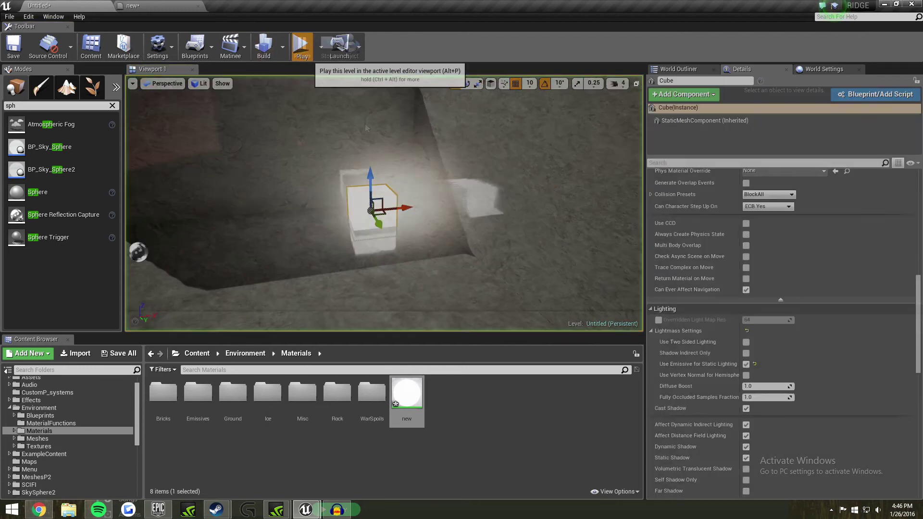
left_click(300, 47)
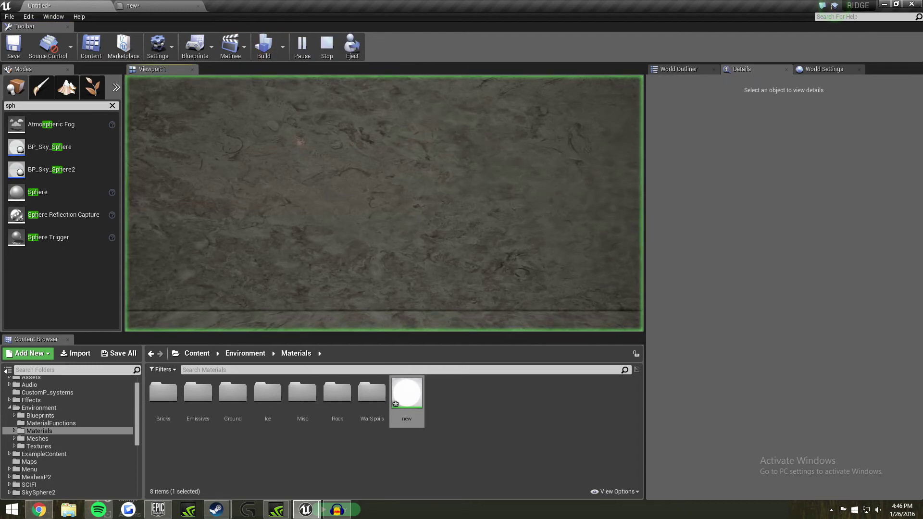
key("w")
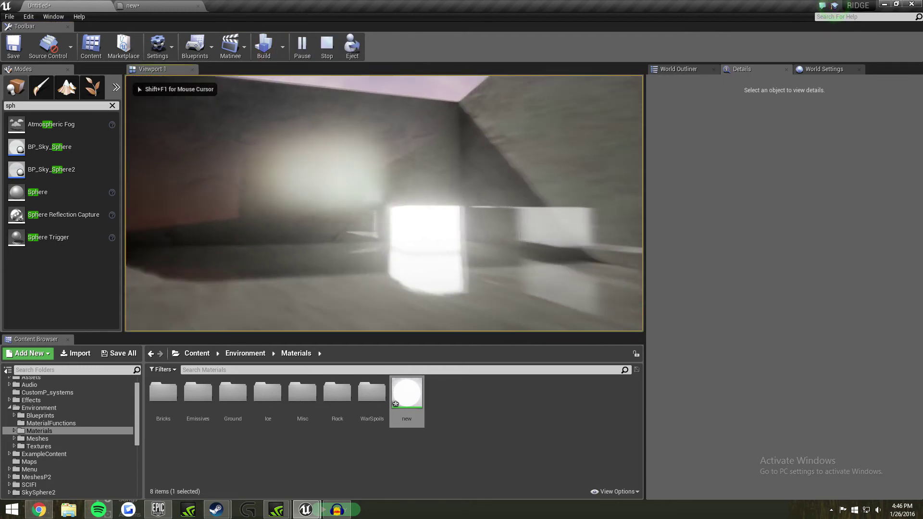
key("w")
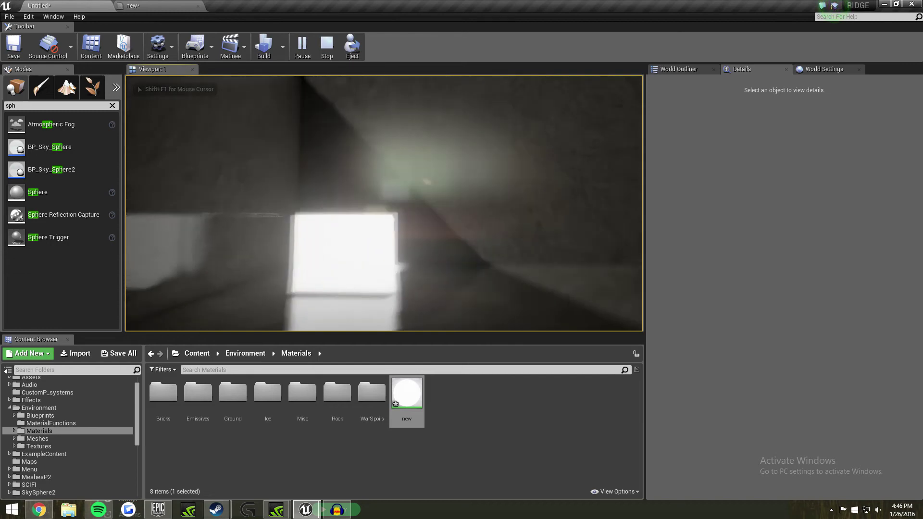
key("s")
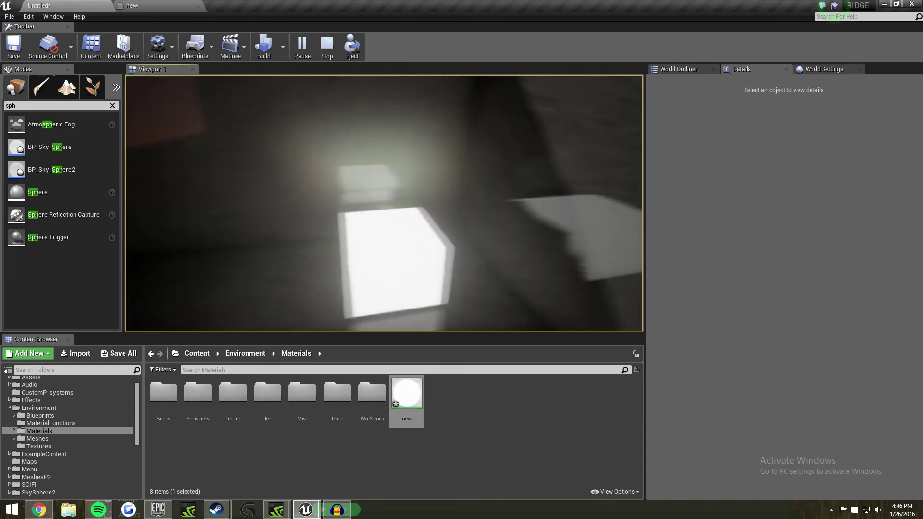
End the play session, then turn off Use Emissive for Static Lighting on the cube and rebuild the level's lighting.
key("s")
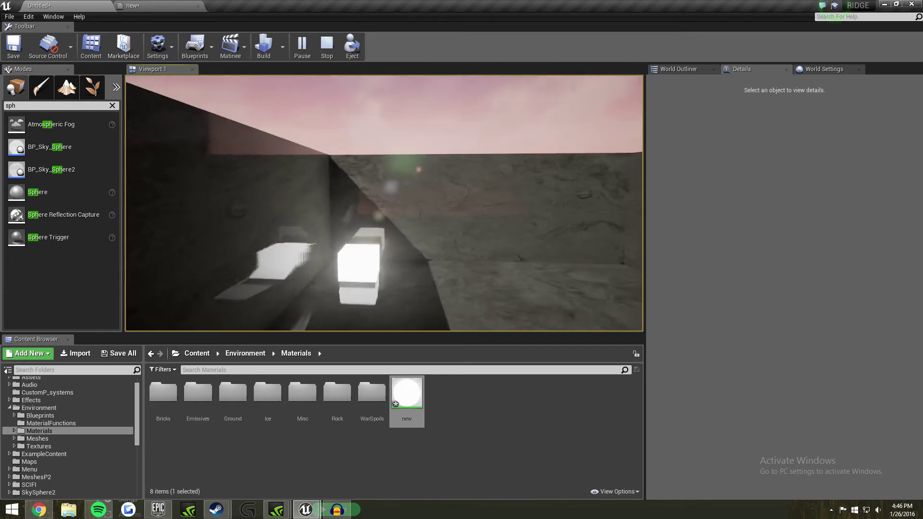
key("Escape")
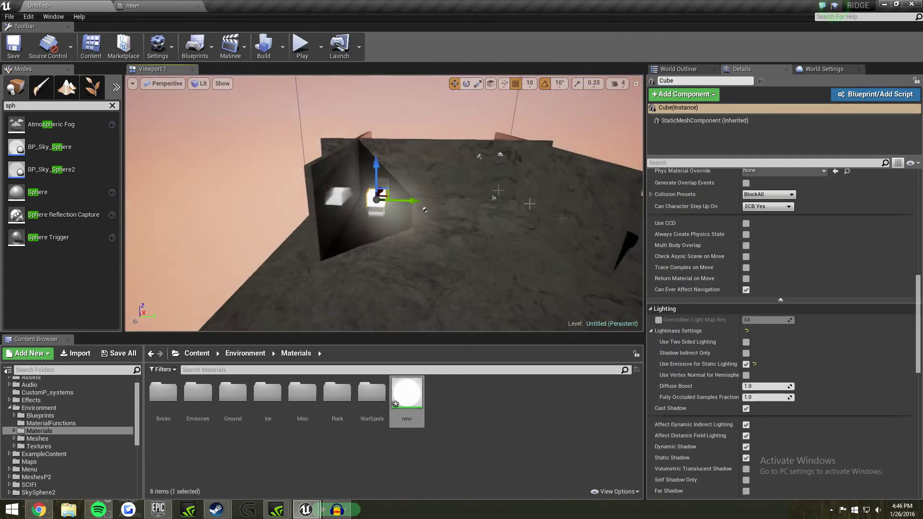
left_click(747, 364)
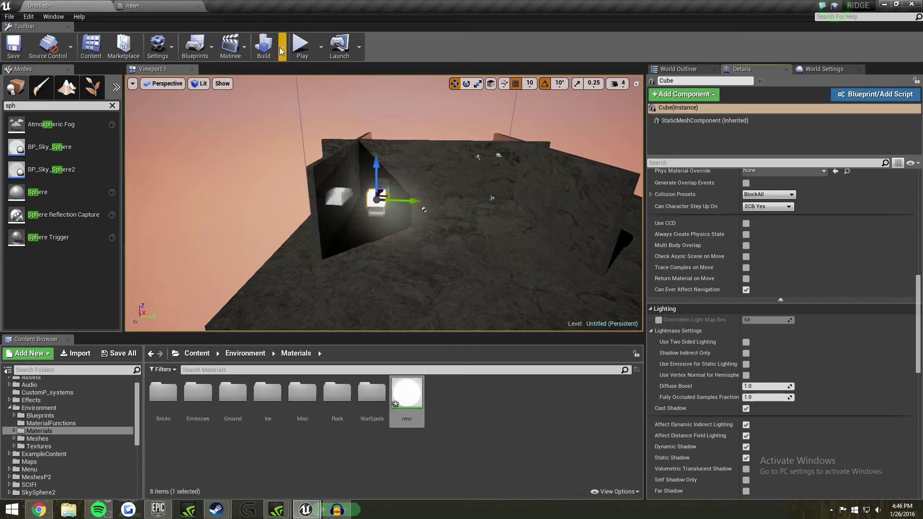
left_click(265, 48)
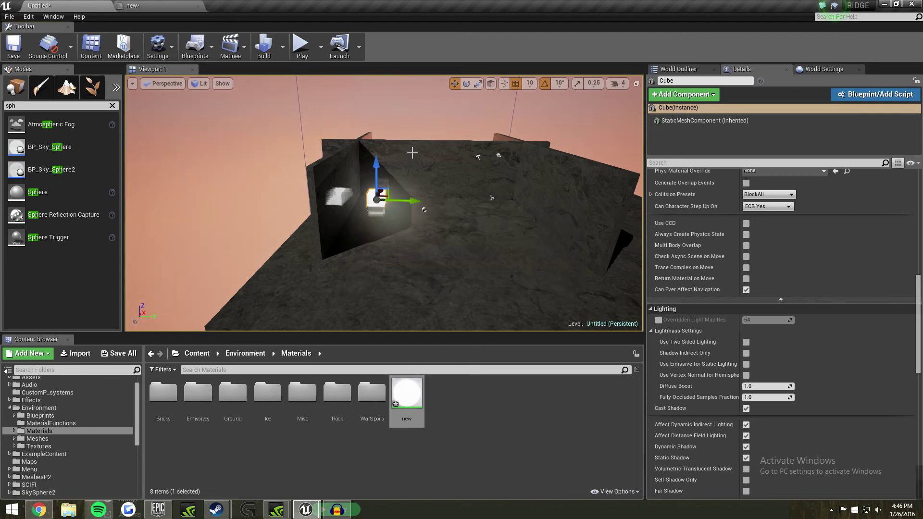
Play the level and move around the cube to examine the walls and floor without its baked emissive lighting.
right_click_drag(425, 179, 418, 159)
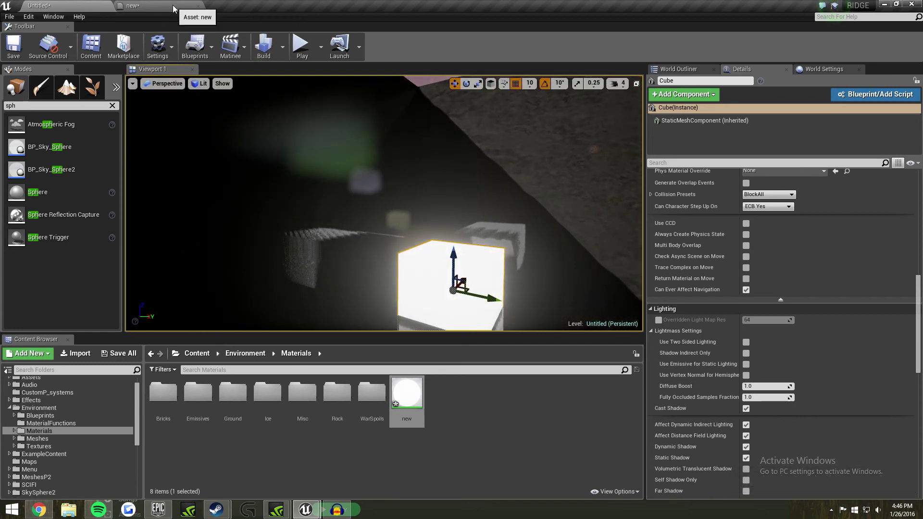
mouse_move(336, 169)
right_mouse_down()
mouse_move(373, 193)
mouse_move(327, 154)
right_mouse_up()
left_click(301, 46)
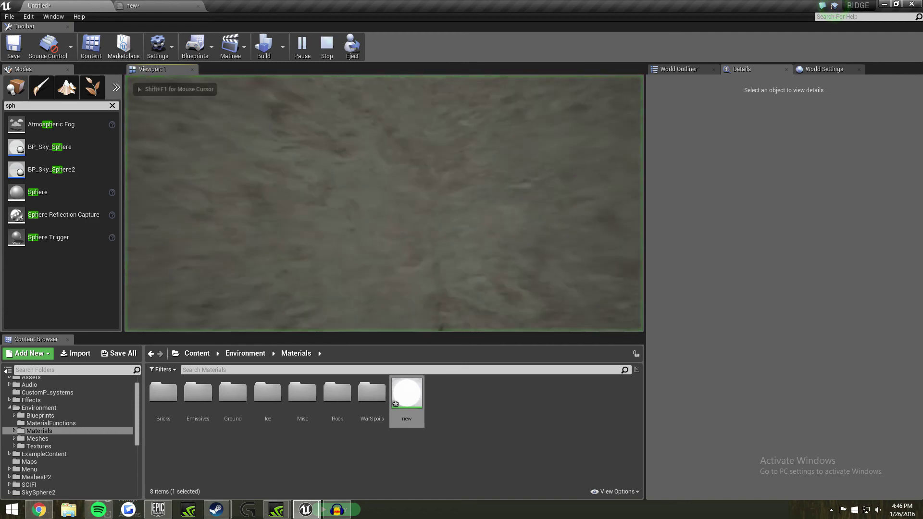
key("w")
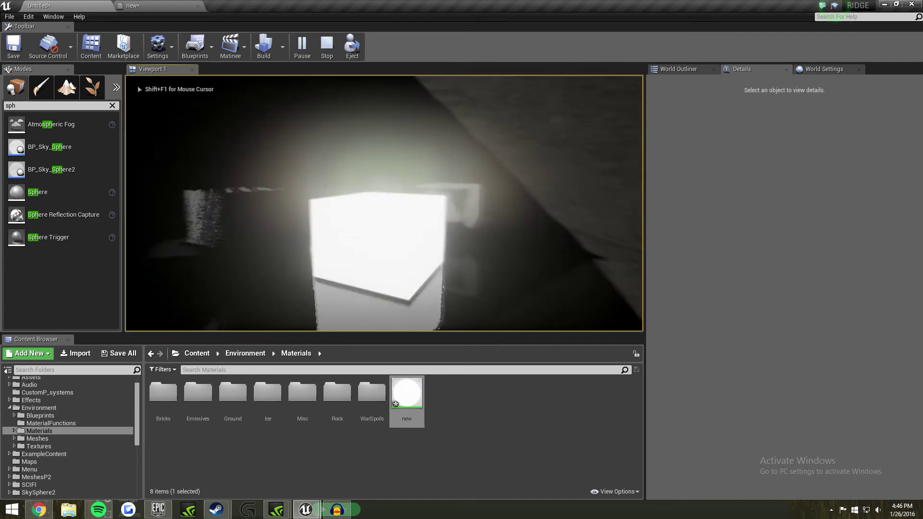
key("w")
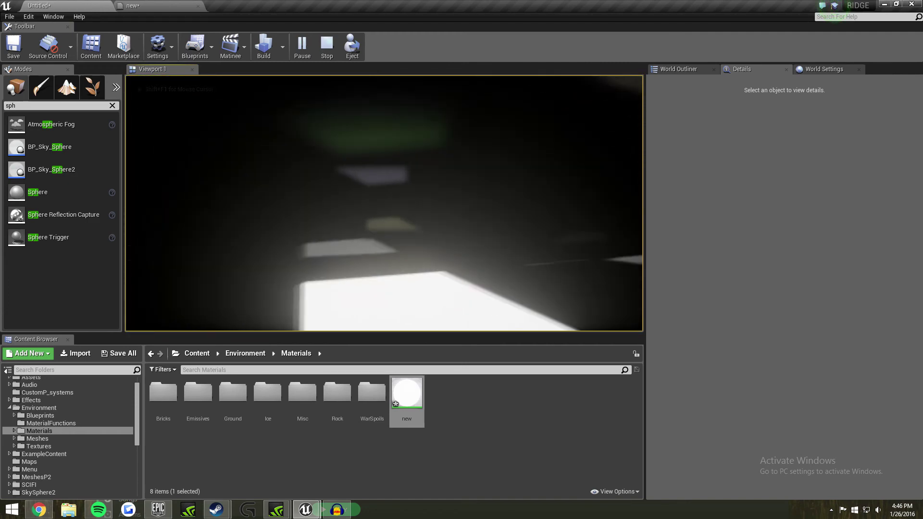
key("s")
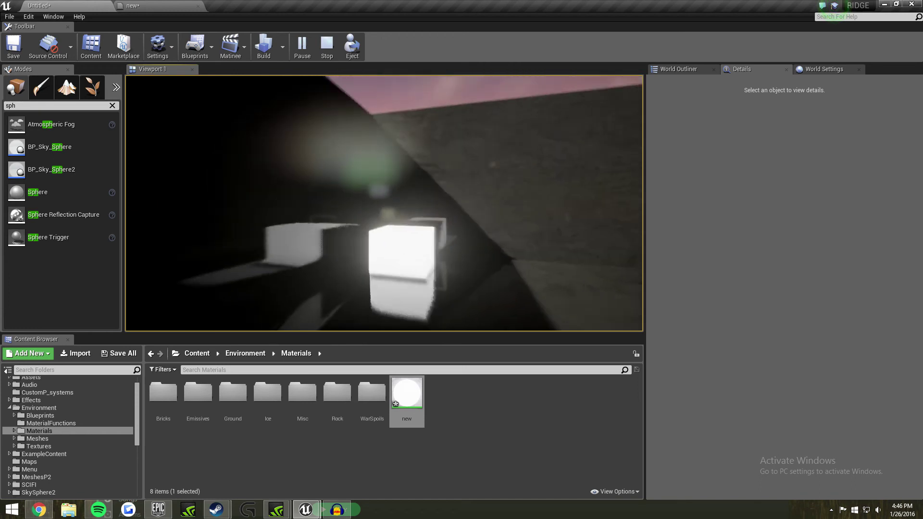
key("w")
key("s")
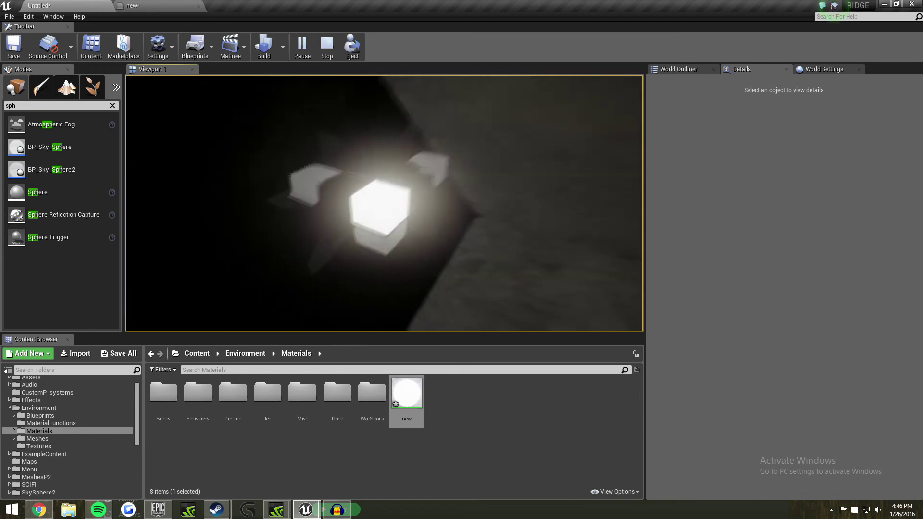
key("w")
key("w")
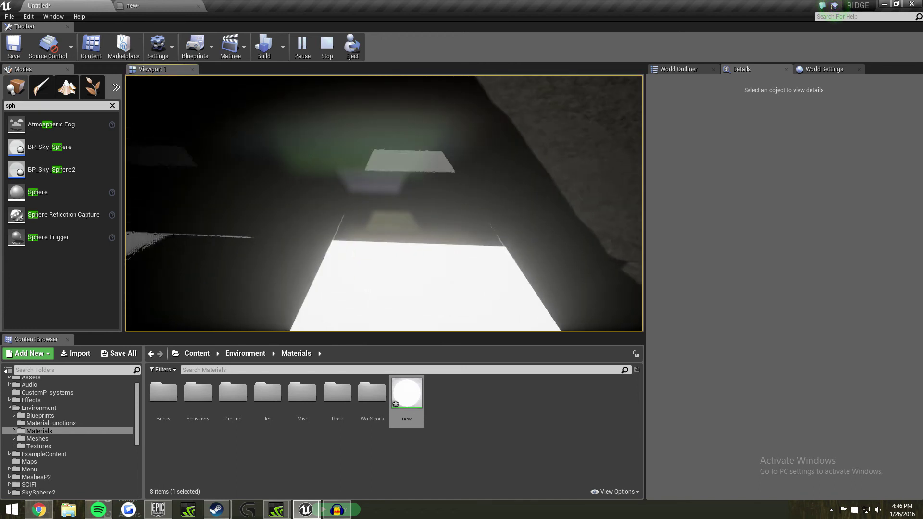
key("s")
key("s")
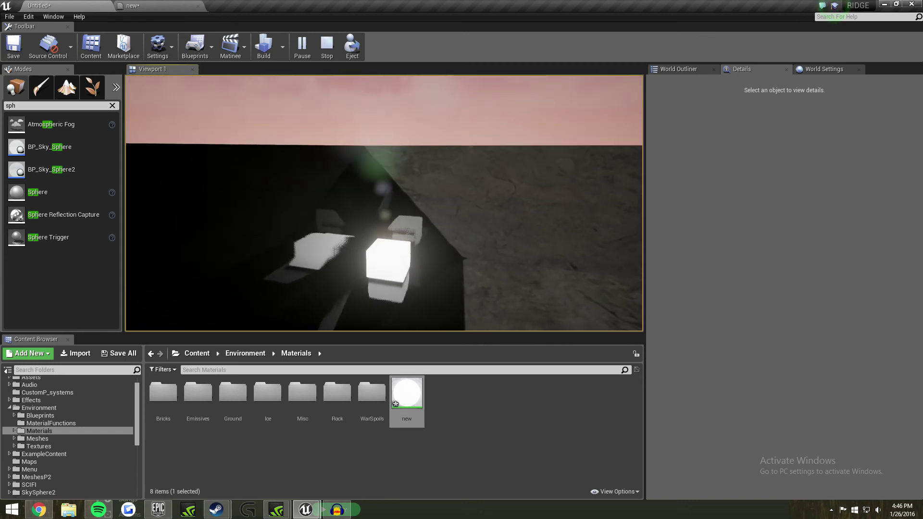
key("w")
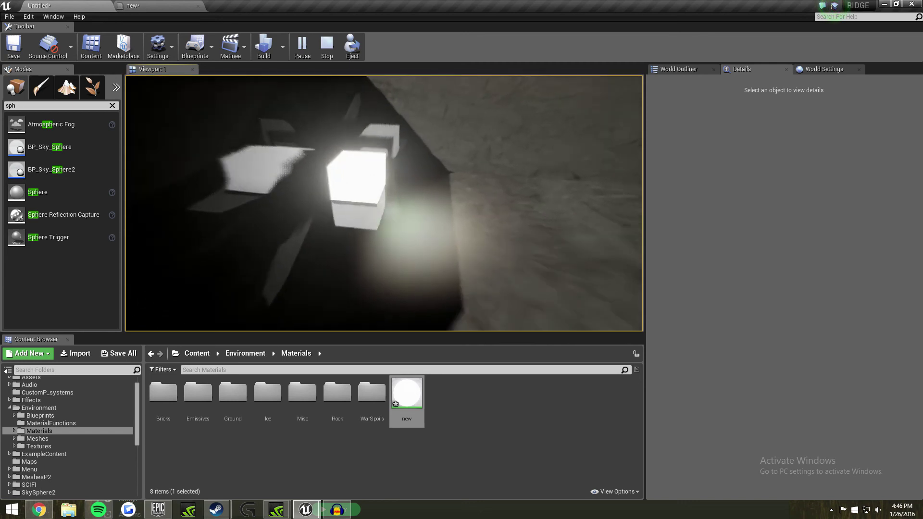
key("a")
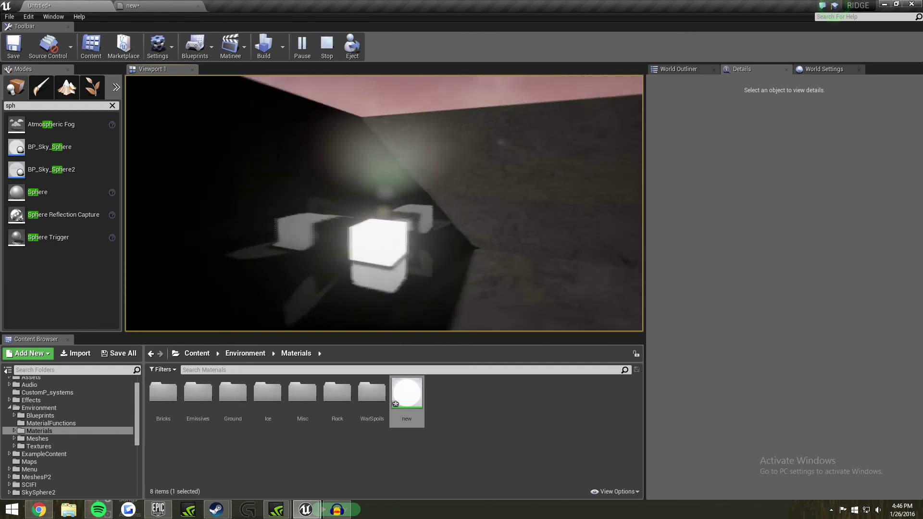
key("w")
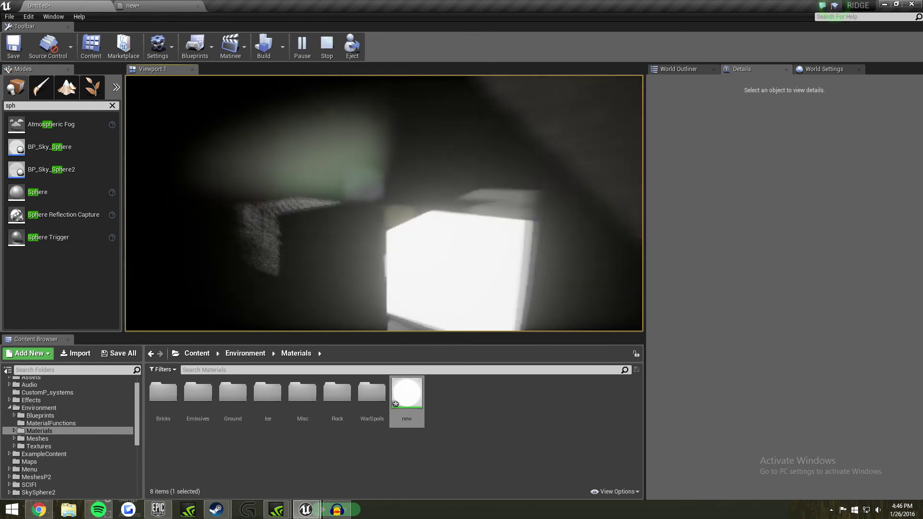
key("w")
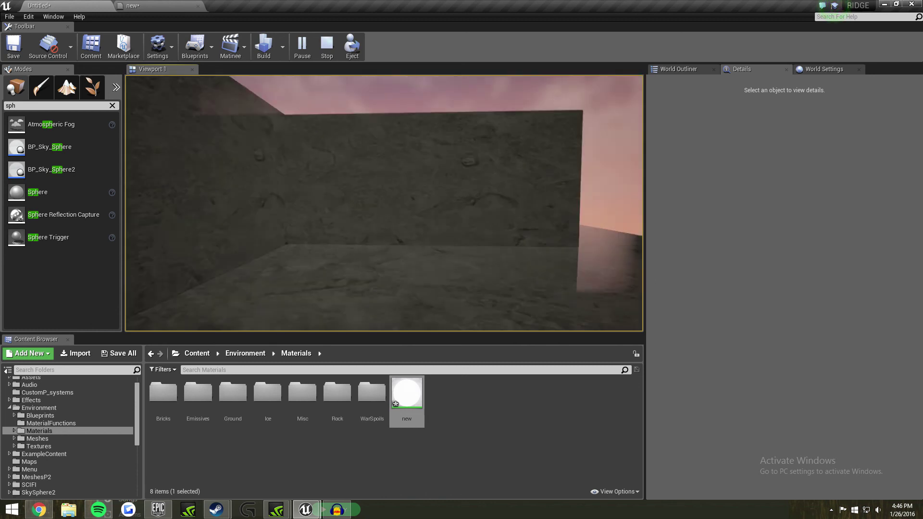
key("w")
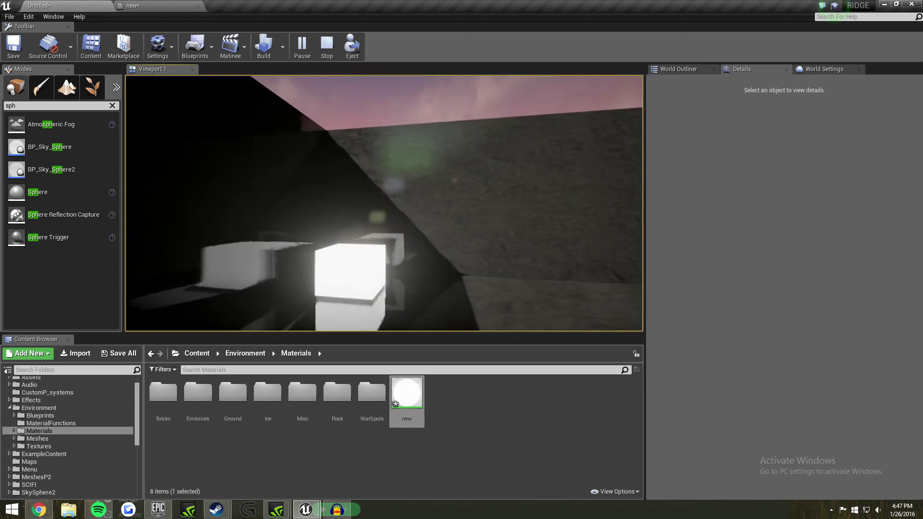